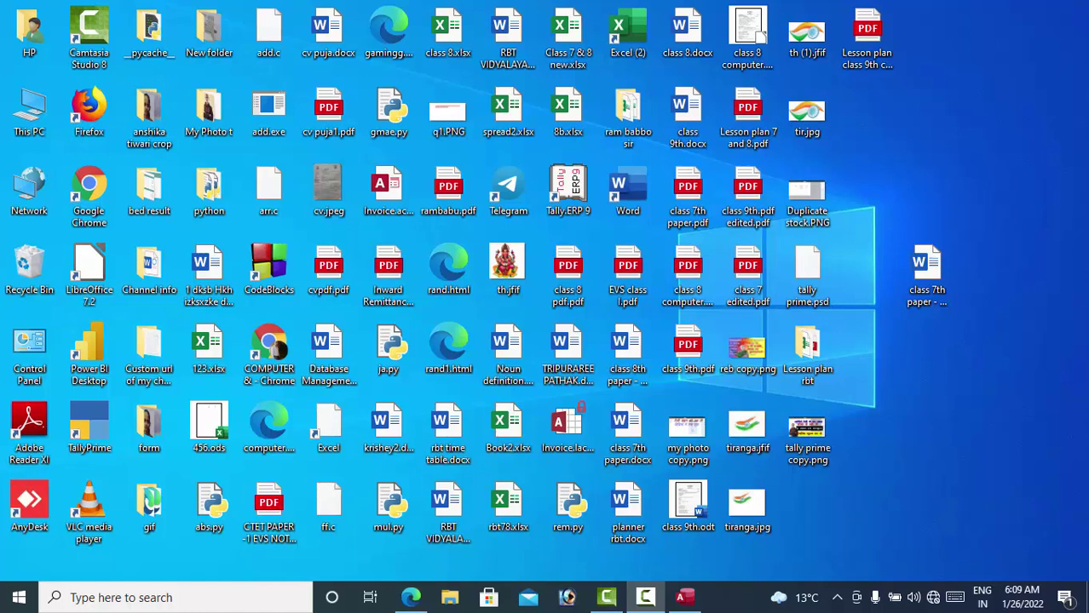
Refresh the Windows desktop icons from the desktop's right-click menu.
right_click(1014, 137)
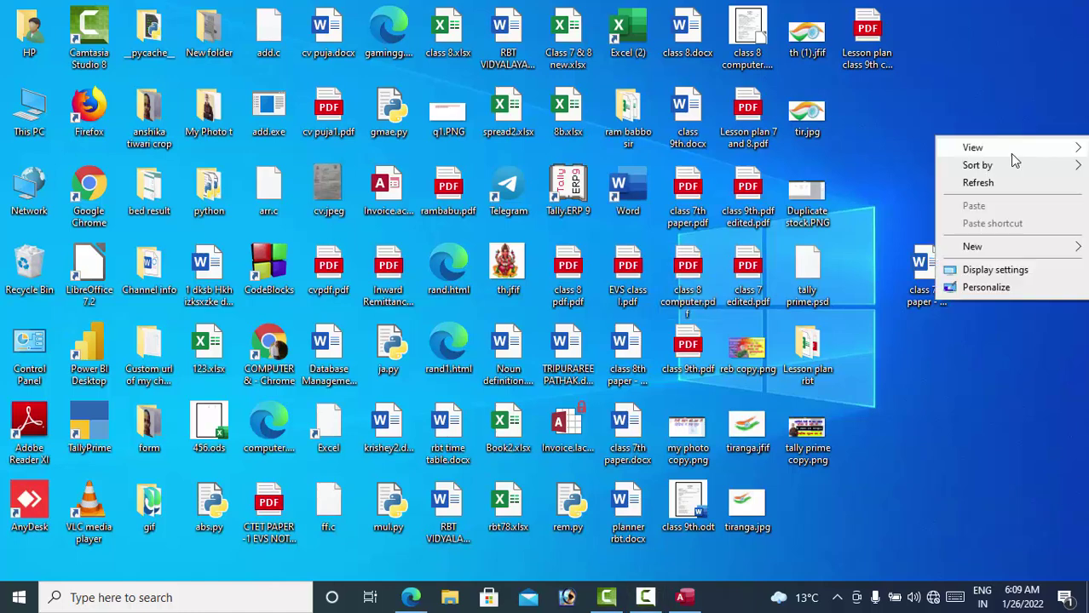
left_click(1009, 183)
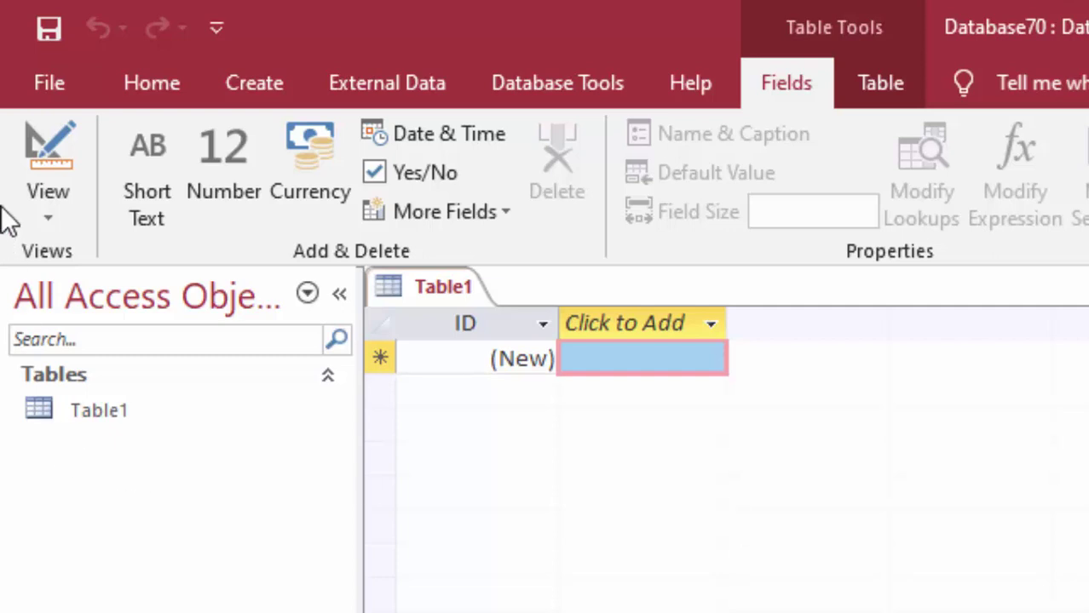
Switch Table1 to Design view, saving it under the name StudentD.
left_click(50, 205)
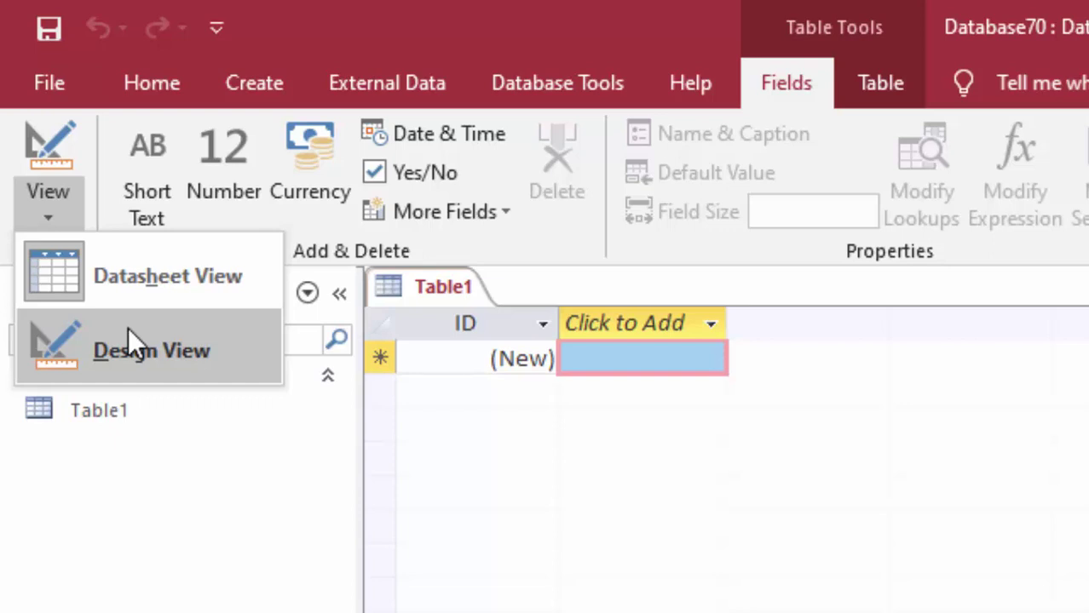
left_click(128, 327)
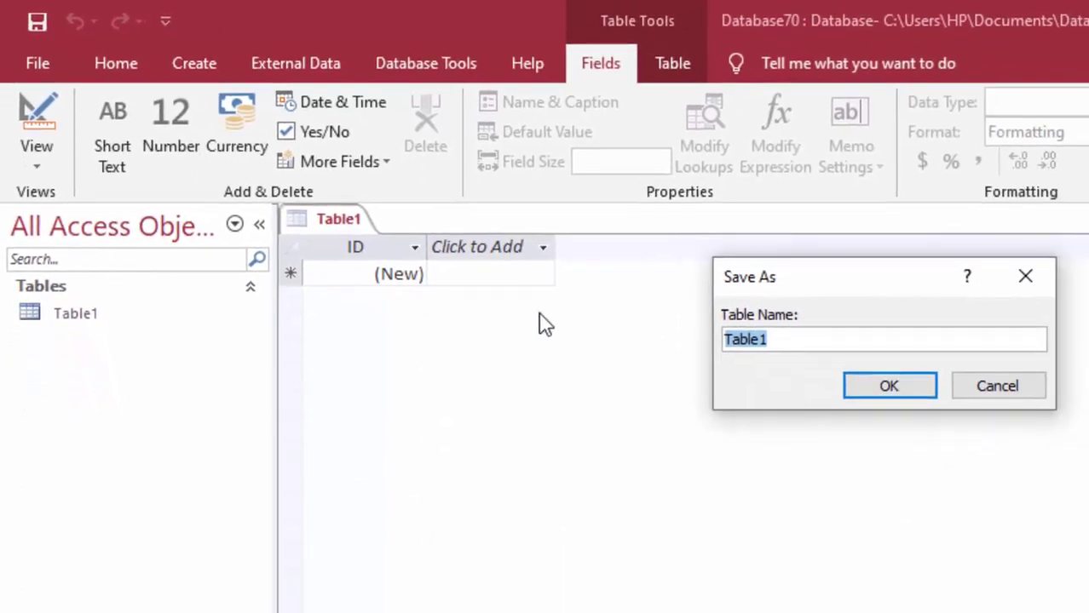
left_click(797, 341)
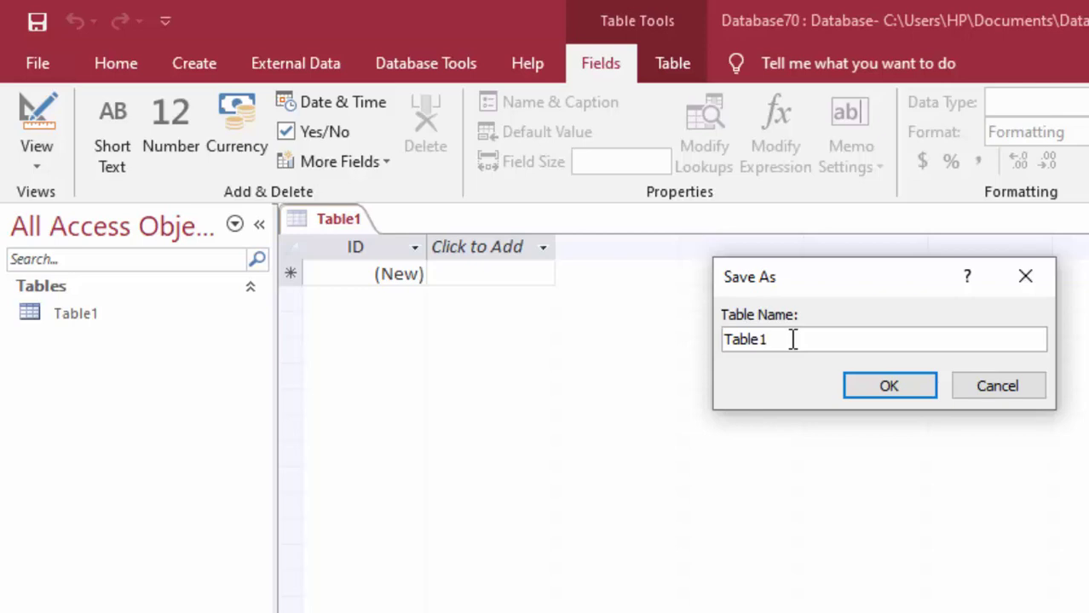
key("BackSpace")
key("BackSpace")
key("BackSpace")
key("BackSpace")
type("Stu")
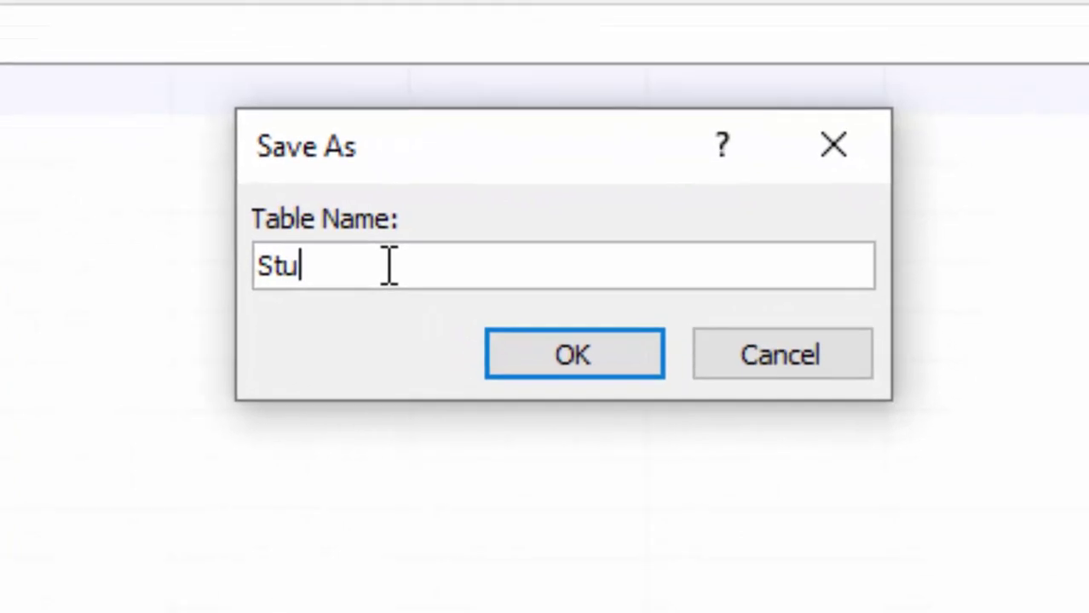
type("dent")
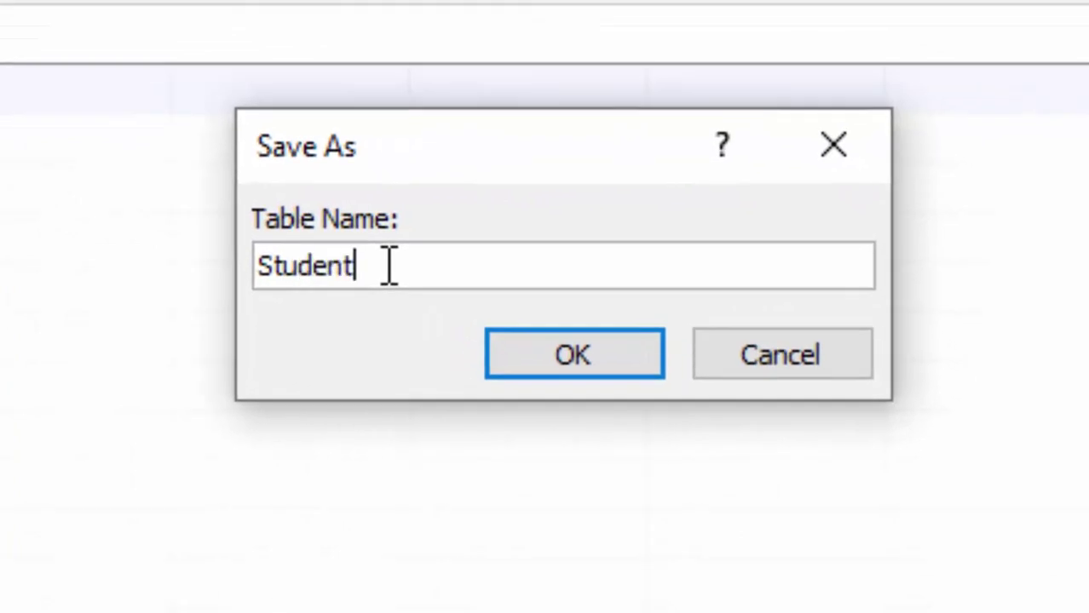
type("D")
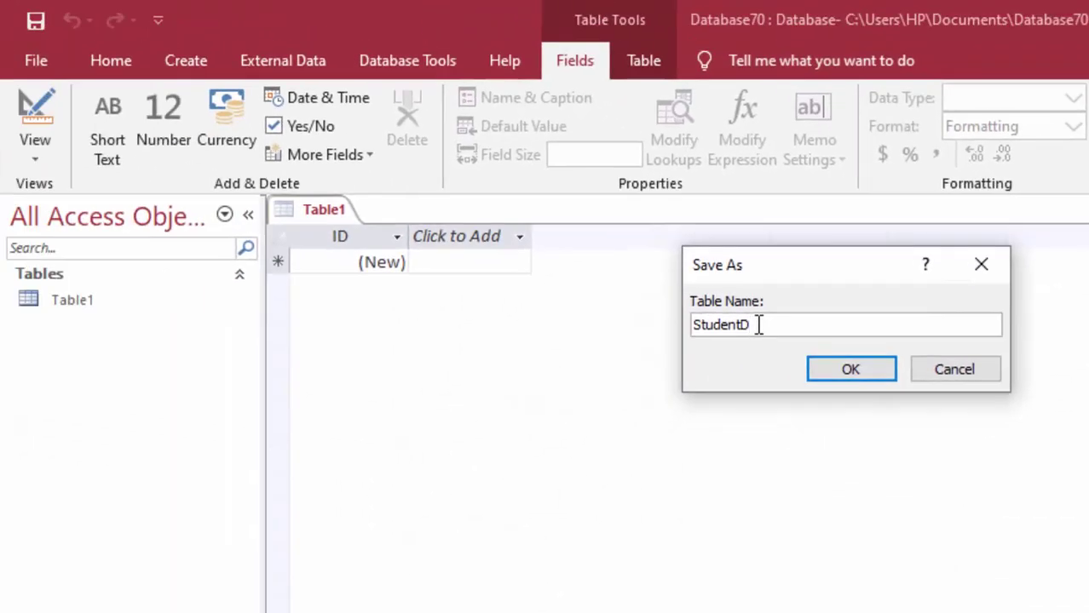
key("Return")
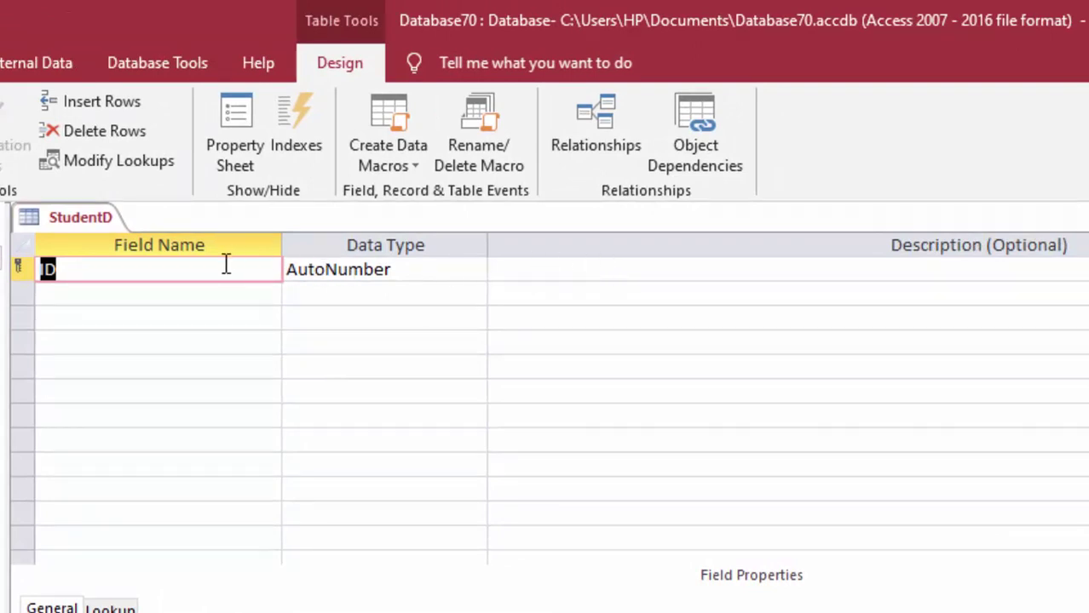
Rename the ID field to Roll Number, keeping its AutoNumber data type.
left_click(599, 269)
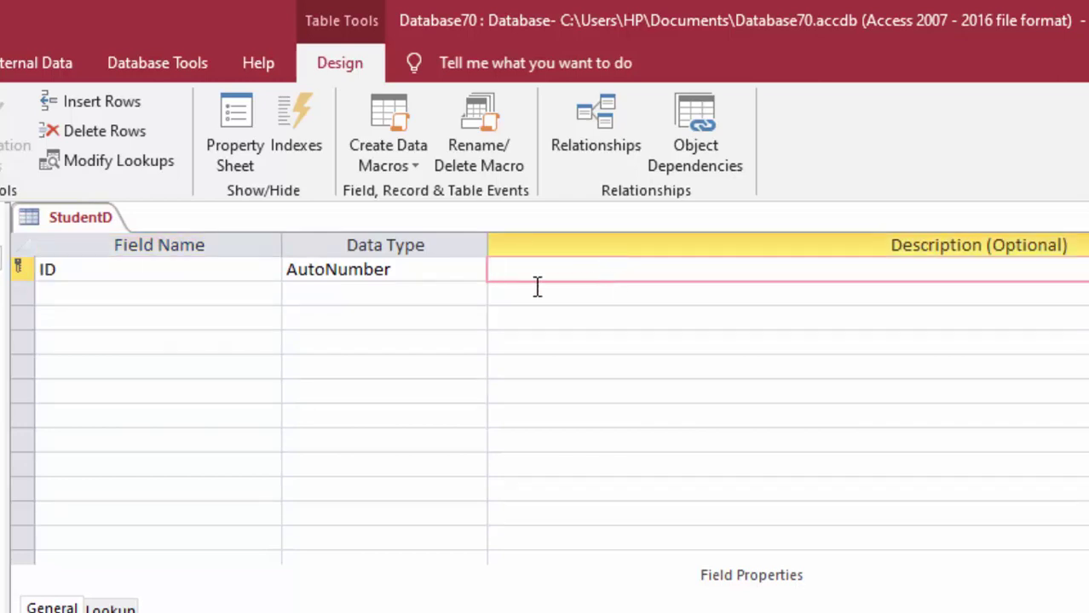
left_click(103, 271)
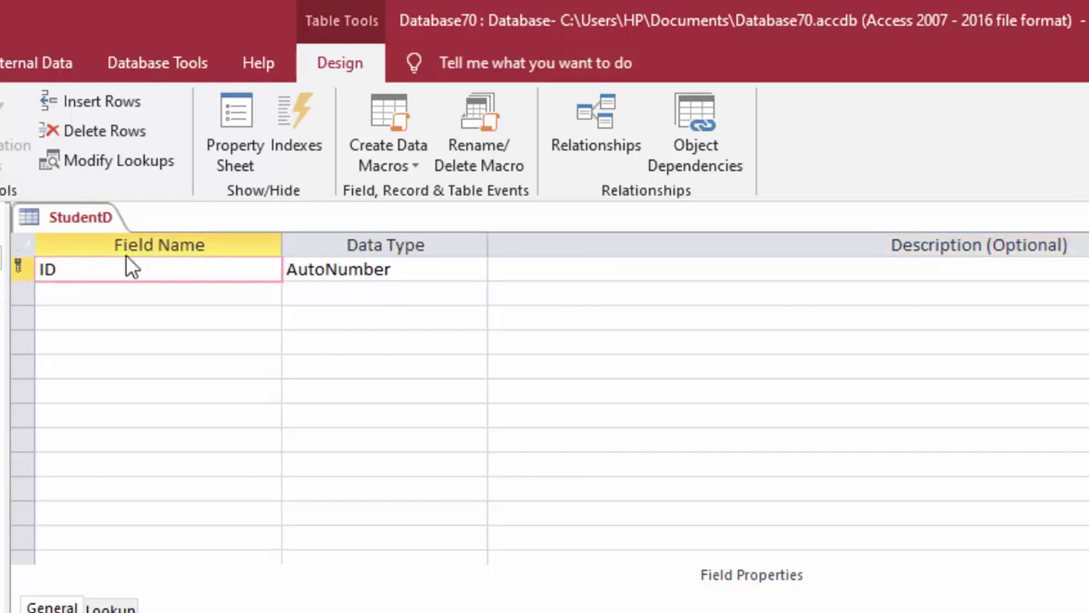
key("BackSpace")
key("BackSpace")
type("R")
type("oll")
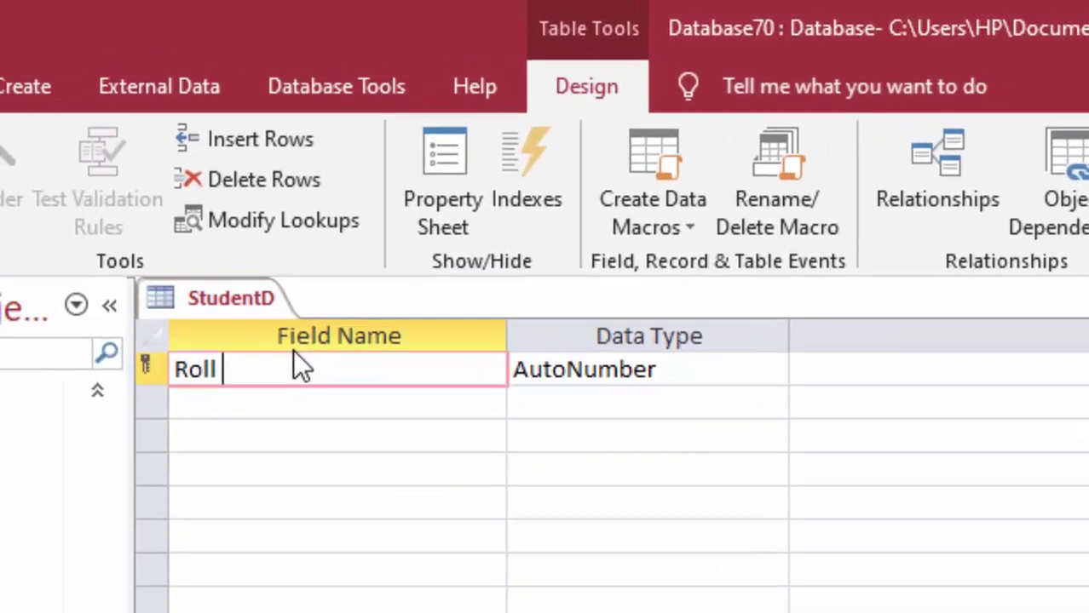
type(" Num")
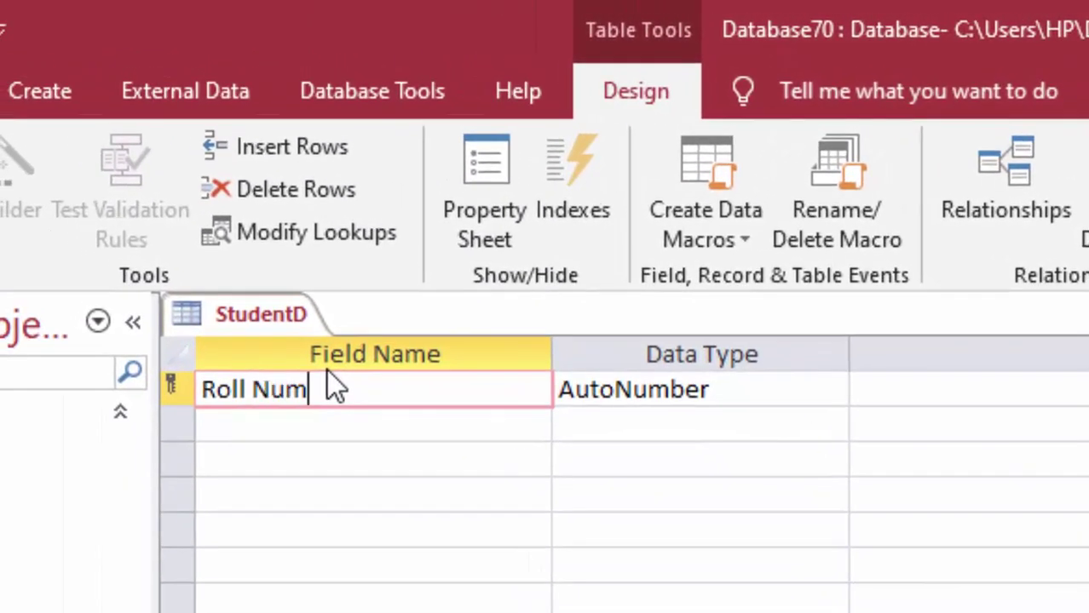
type("bere")
key("BackSpace")
left_click(816, 396)
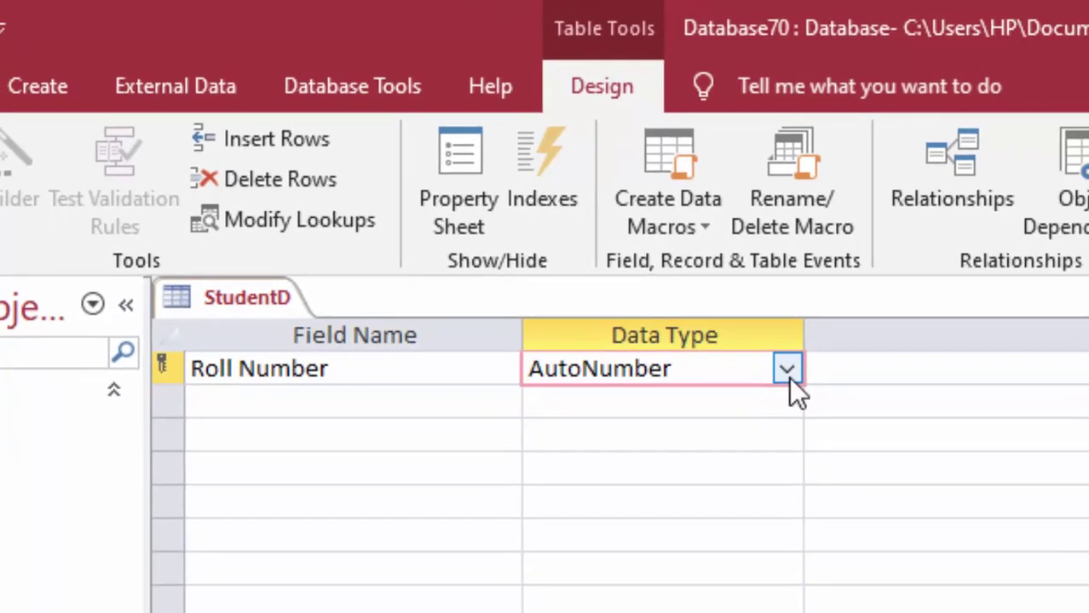
left_click(786, 369)
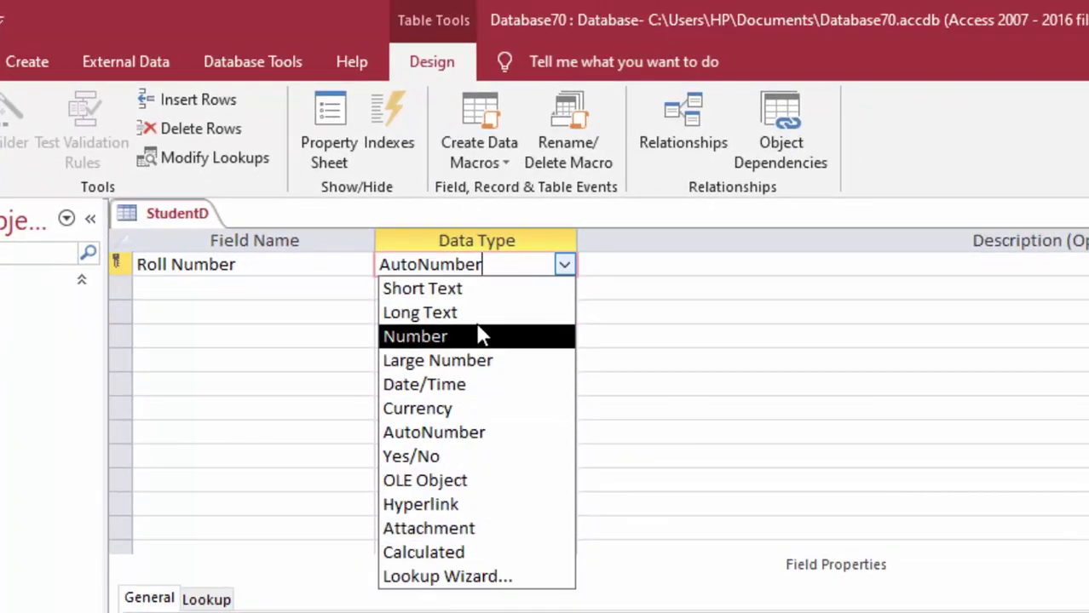
left_click(1063, 426)
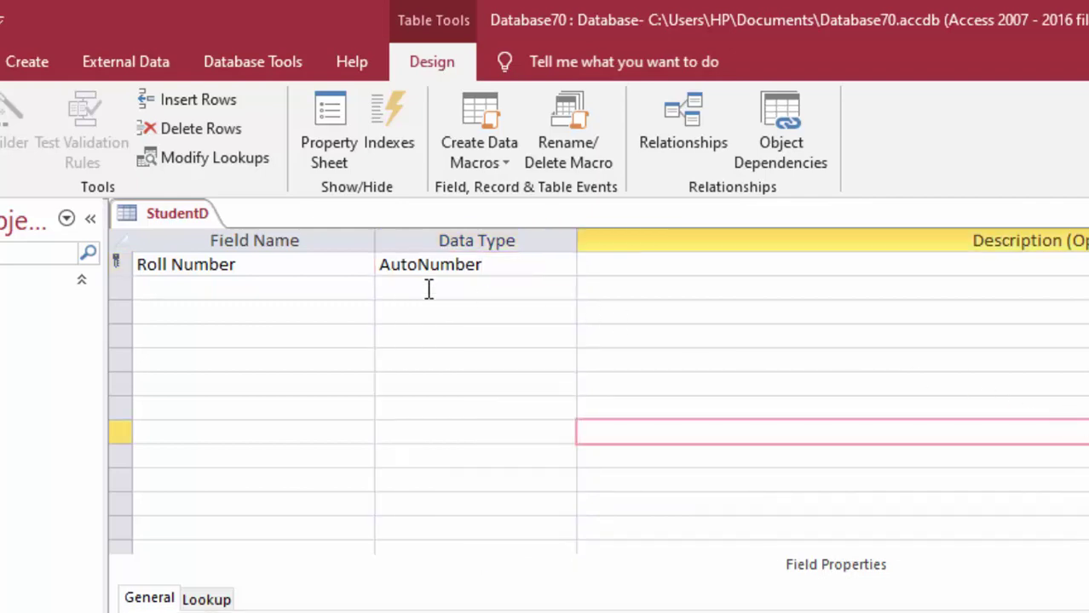
Add a Name of Student field in row 2 with the Lookup Wizard data type.
left_click(255, 287)
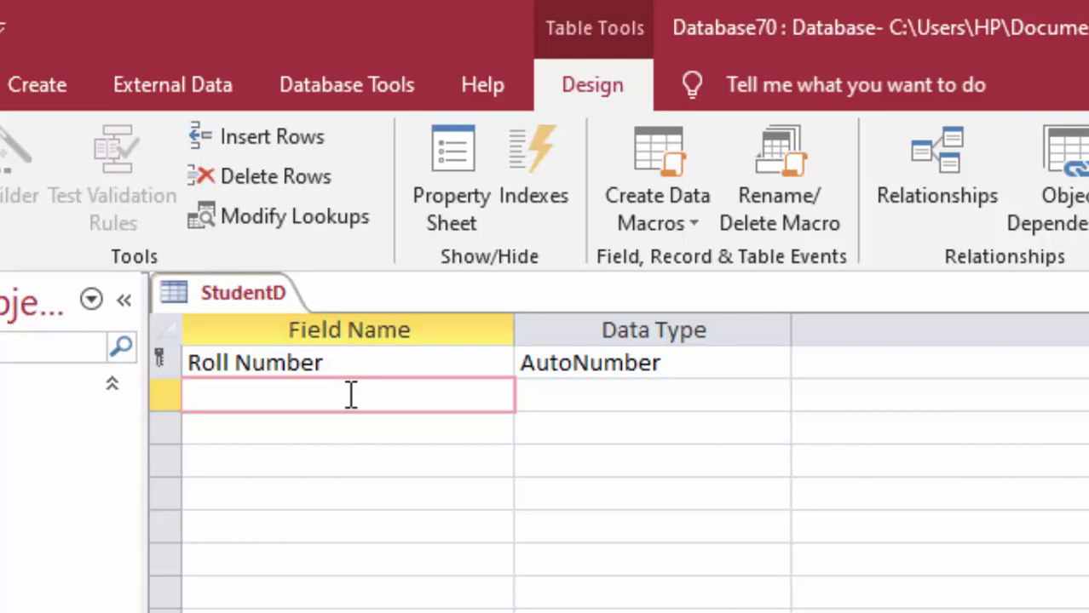
type("N")
type("ame")
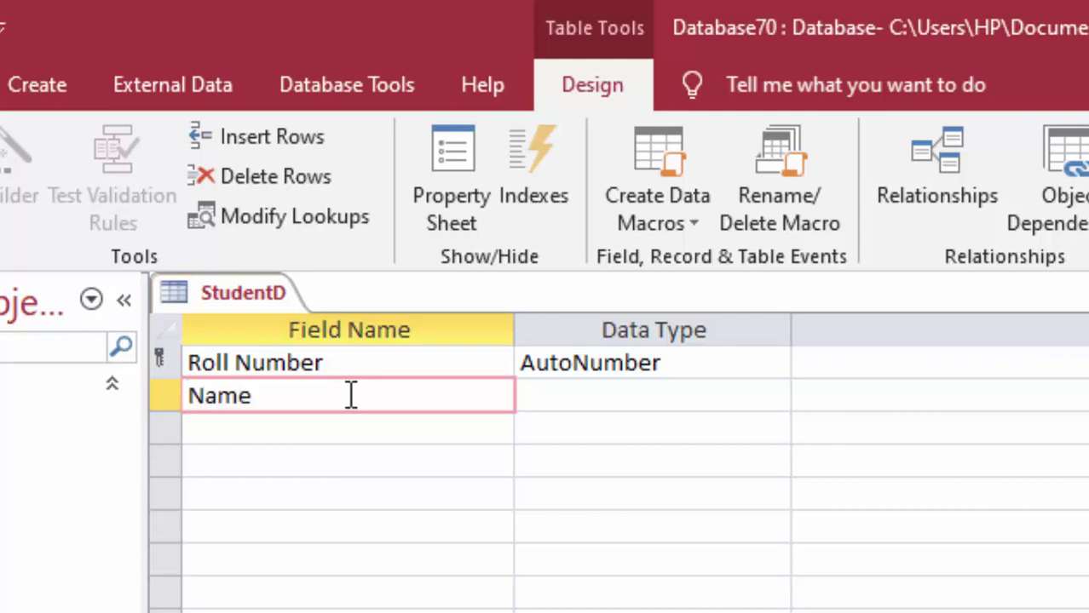
type(" of St")
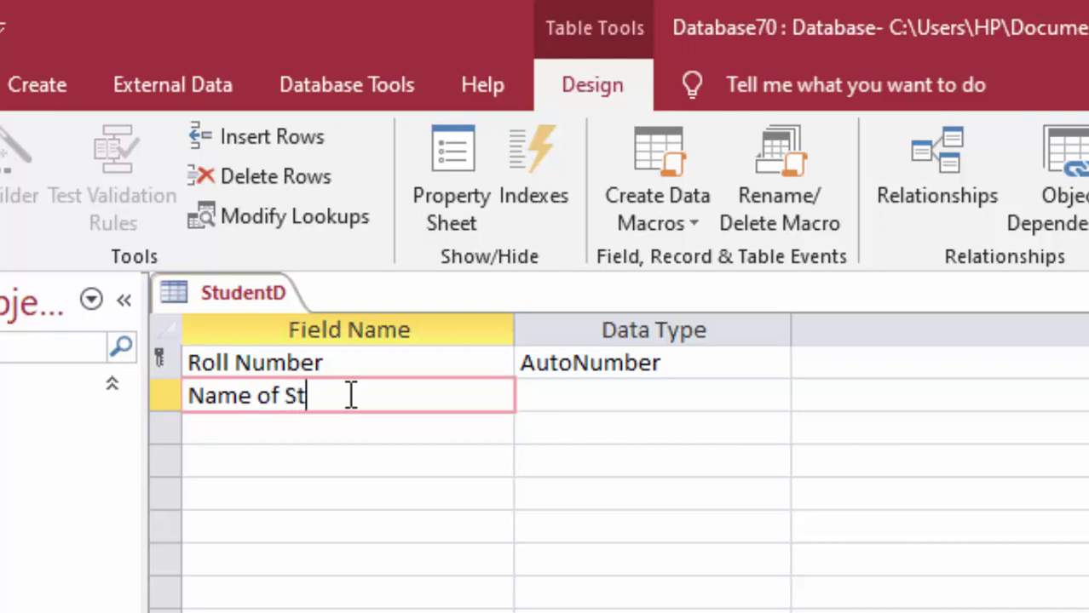
type("udent")
left_click(613, 396)
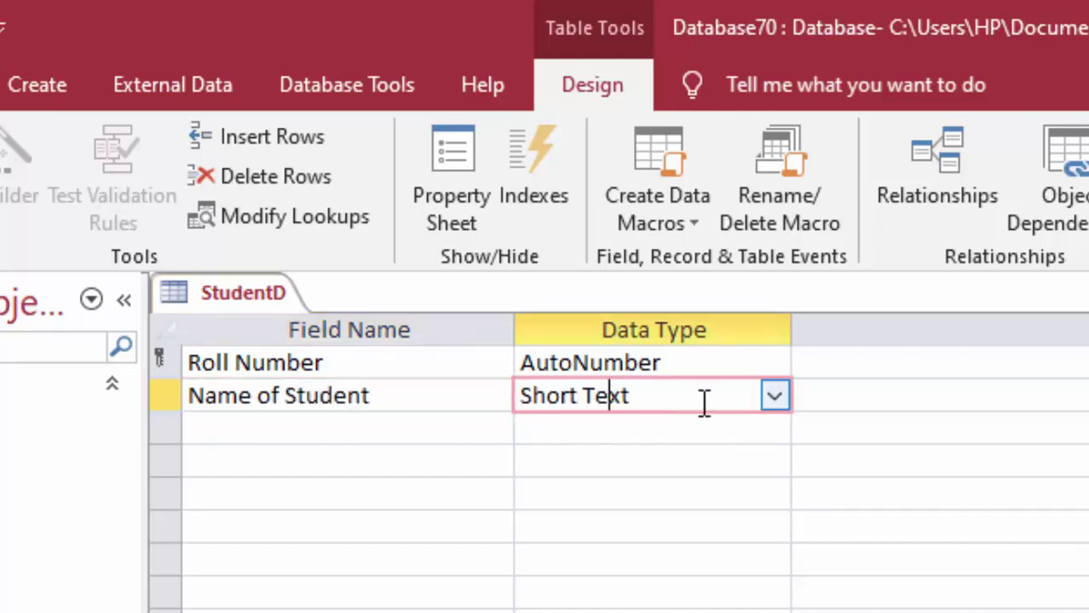
left_click(774, 397)
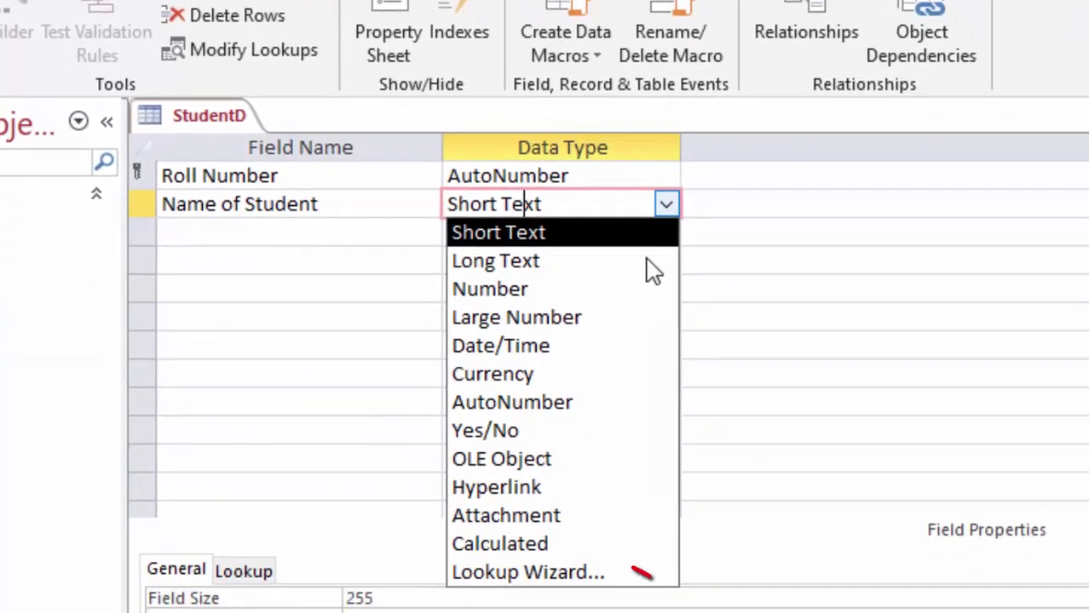
left_click(545, 573)
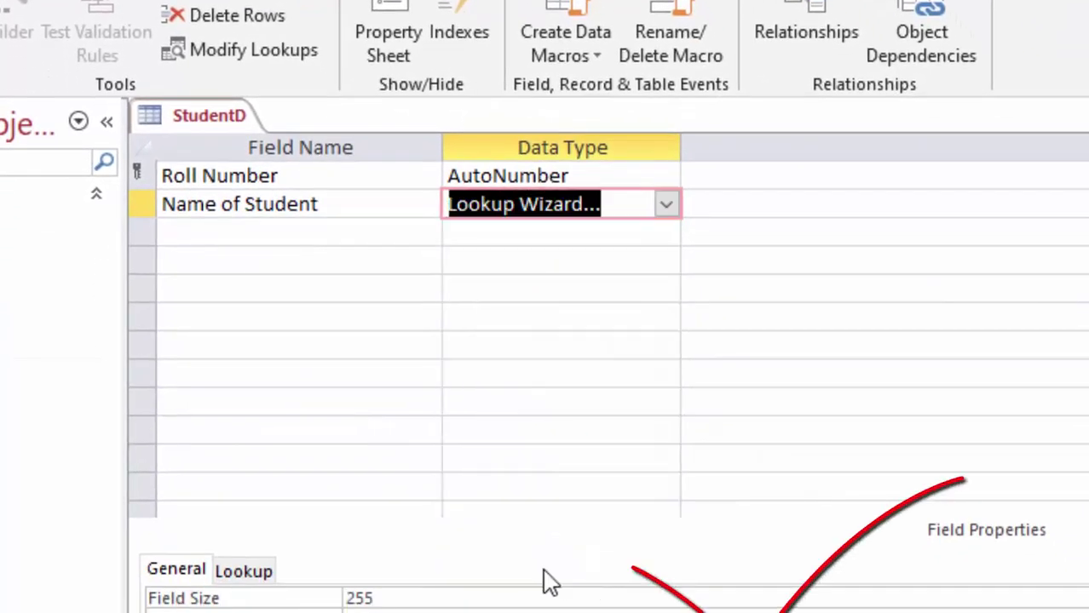
Type the lookup values Rahul, Sachin and Suraj in the Lookup Wizard and finish it.
key("Escape")
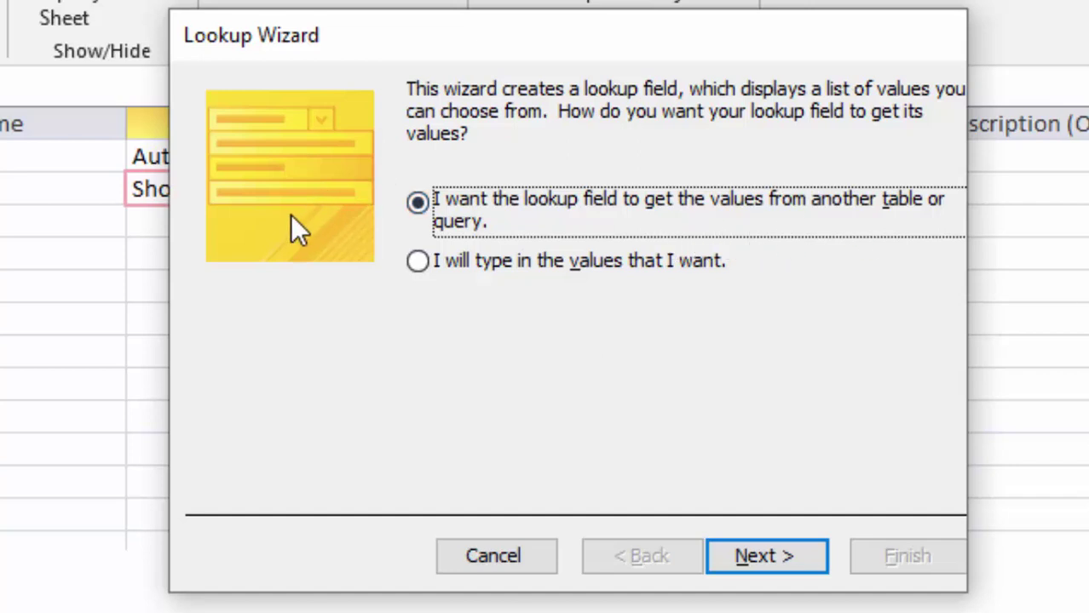
left_click(436, 264)
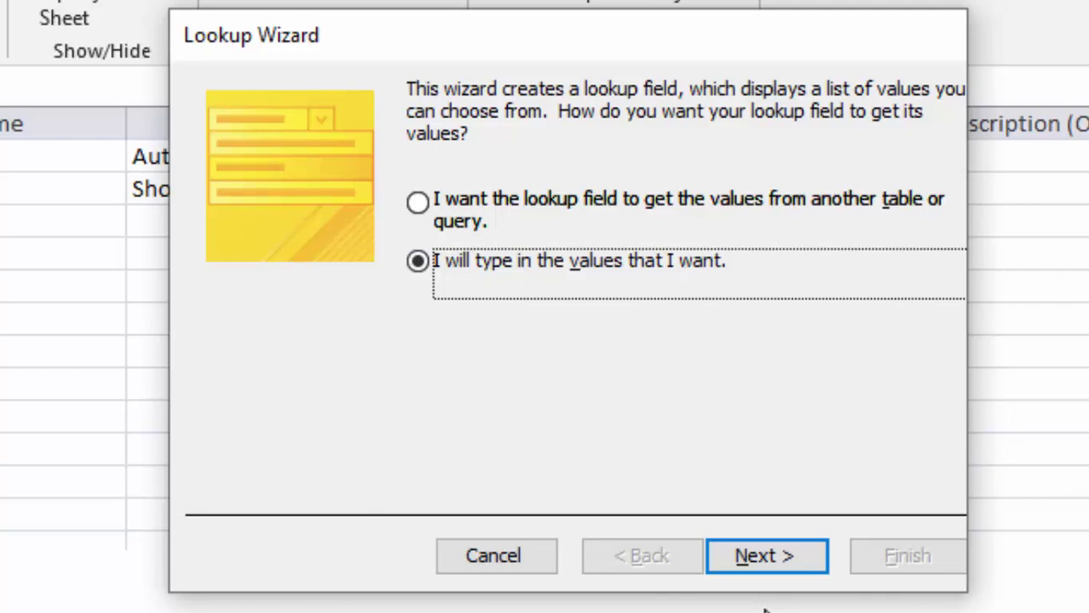
left_click(775, 558)
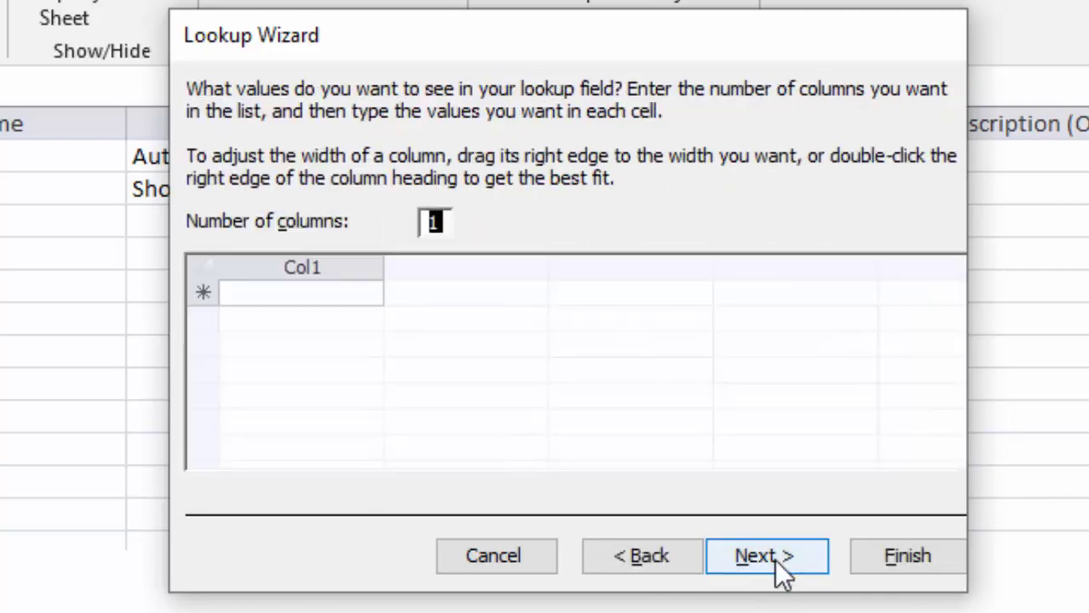
left_click(281, 298)
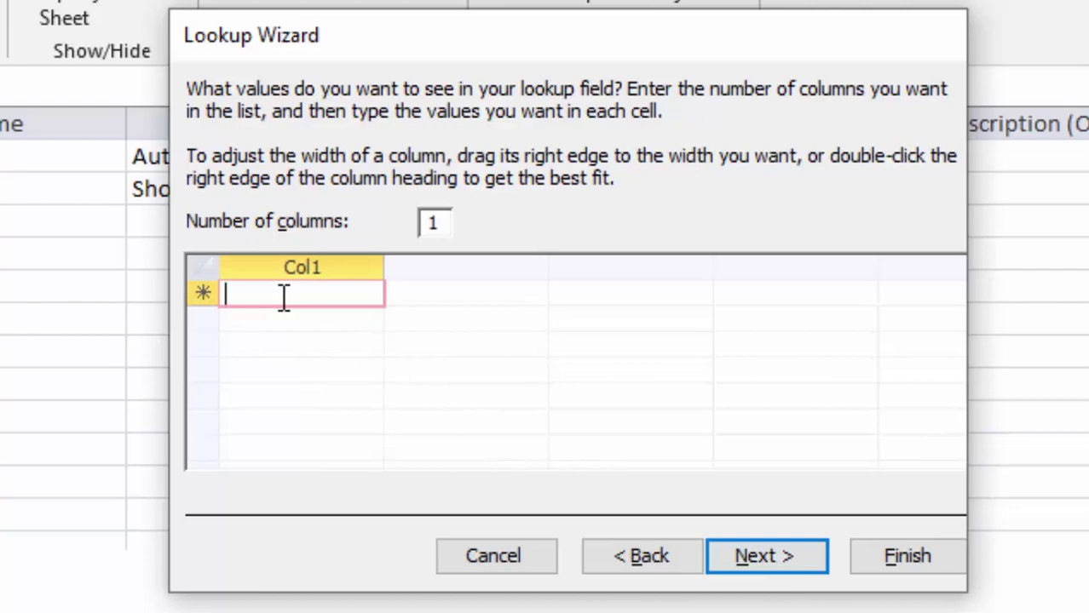
type("Rahul")
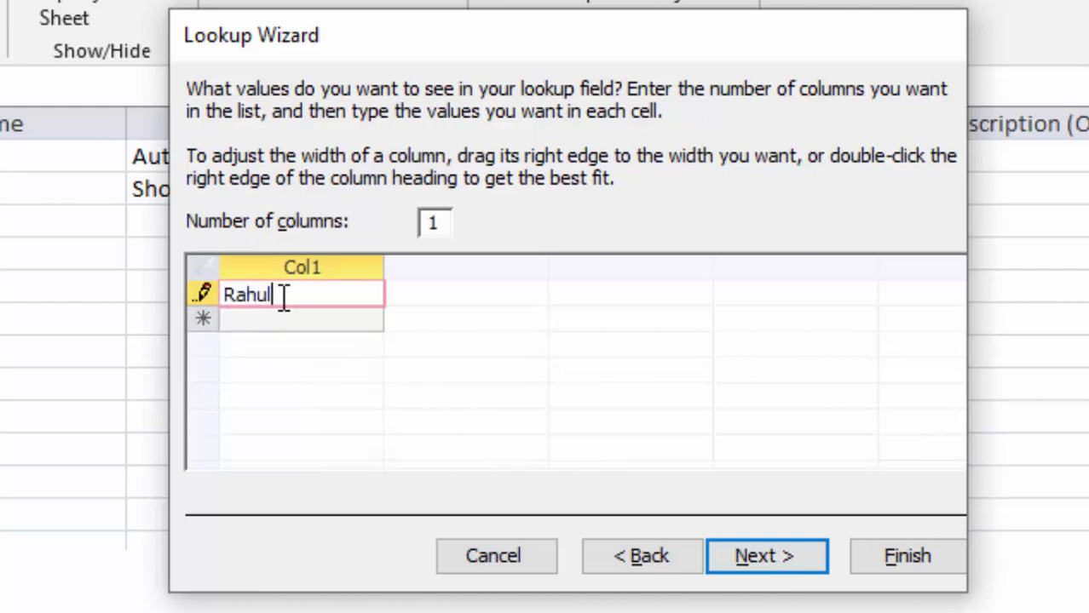
key("Return")
type("Sa")
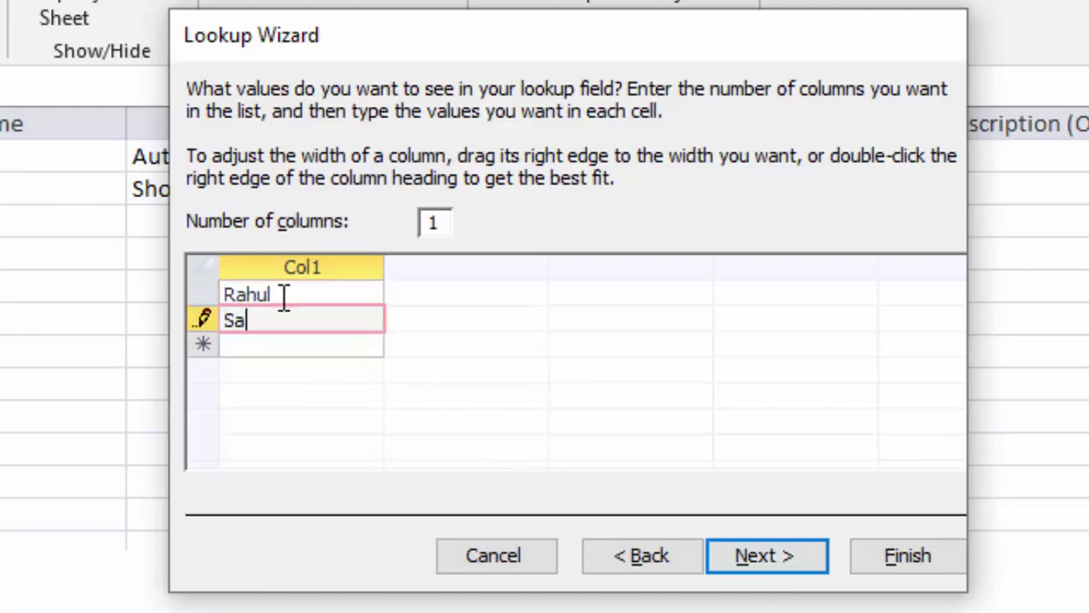
type("chin")
key("Return")
type("Su")
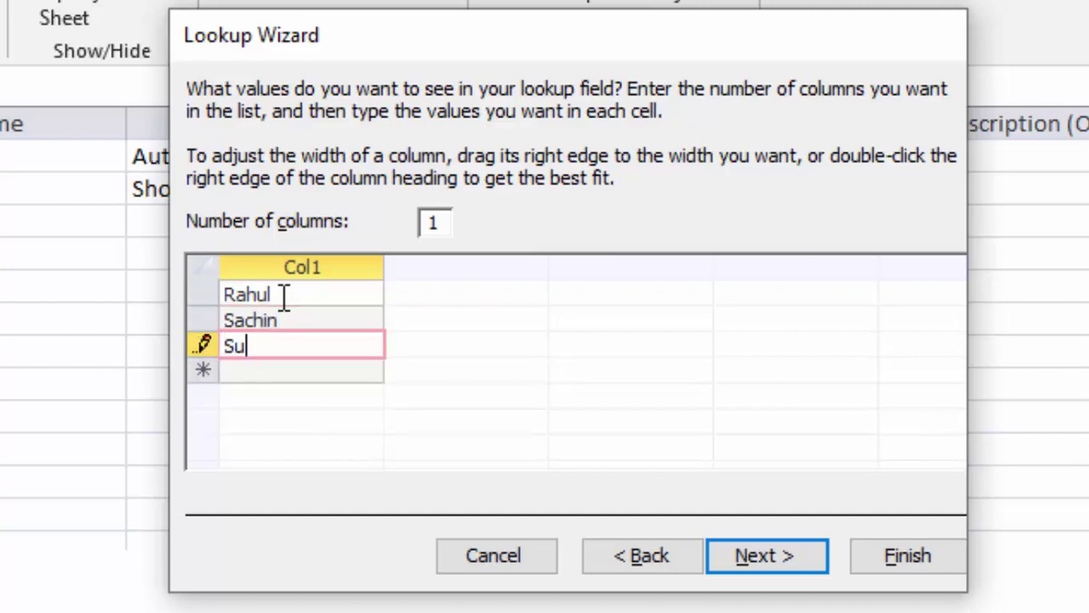
type("rajh")
key("BackSpace")
key("Return")
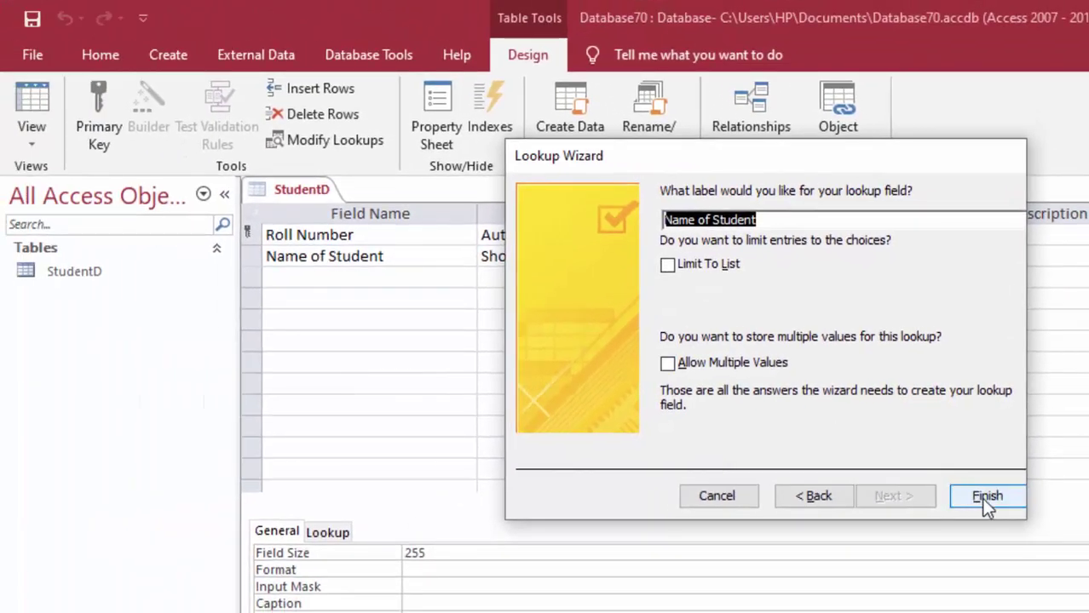
left_click(980, 498)
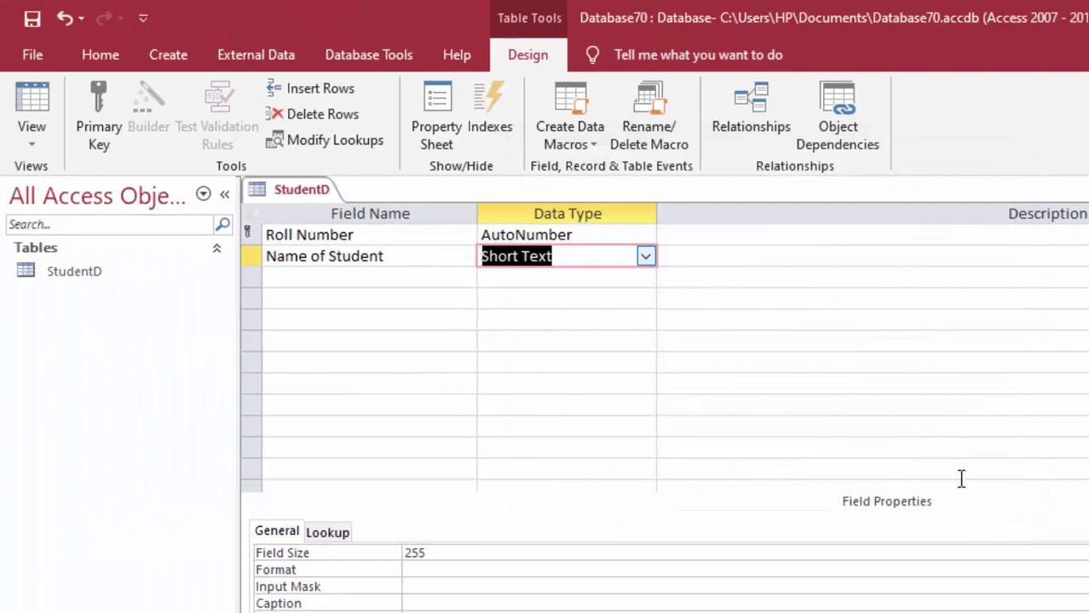
Add a third field, Date of Admission, with the Date/Time data type.
left_click(318, 280)
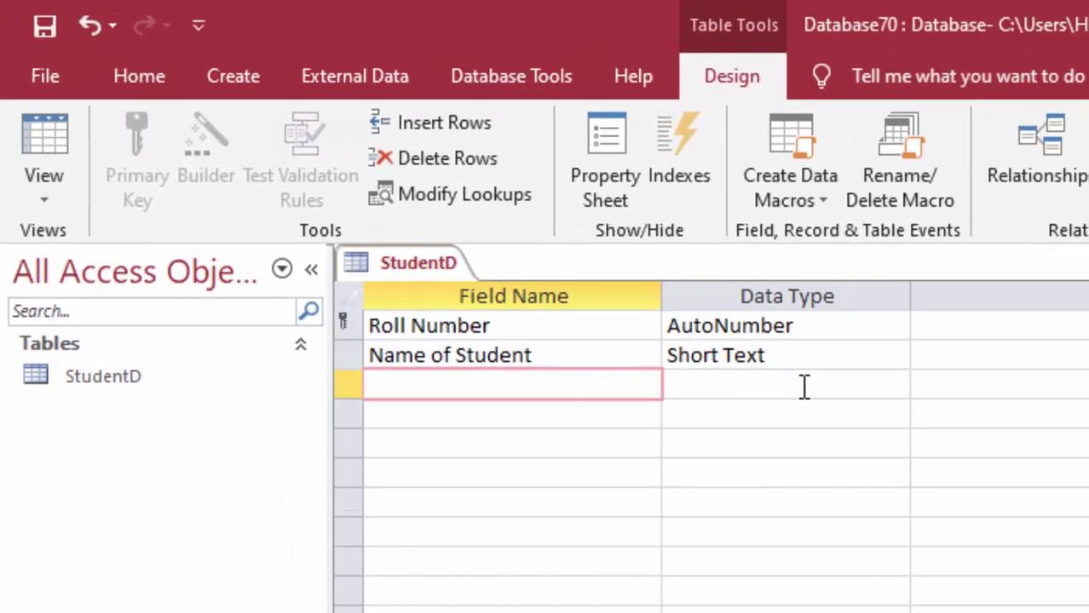
type("D")
type("ate o")
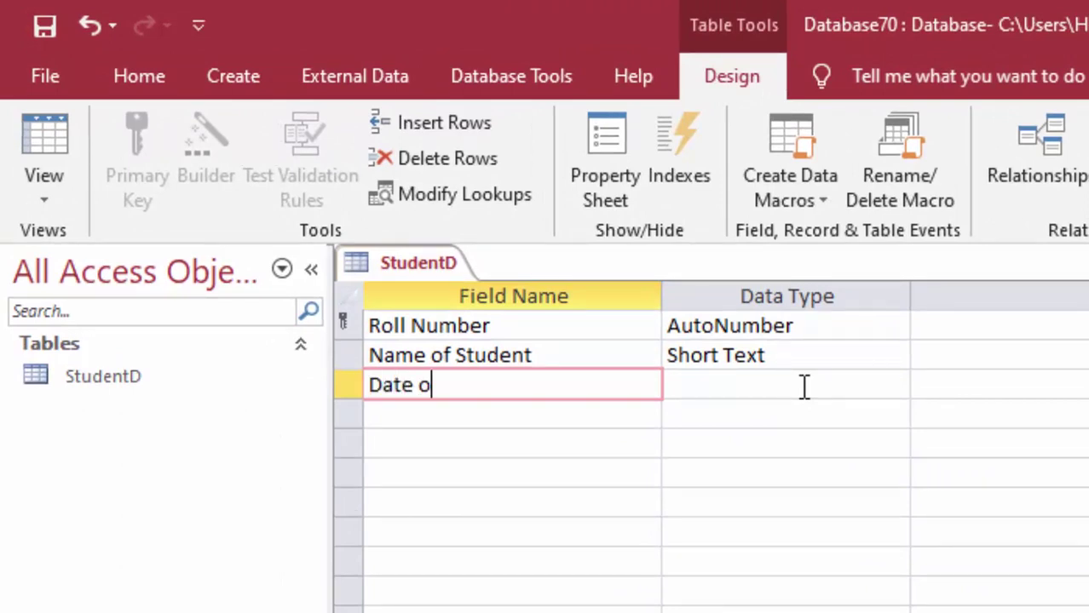
type("f A")
type("dmiss")
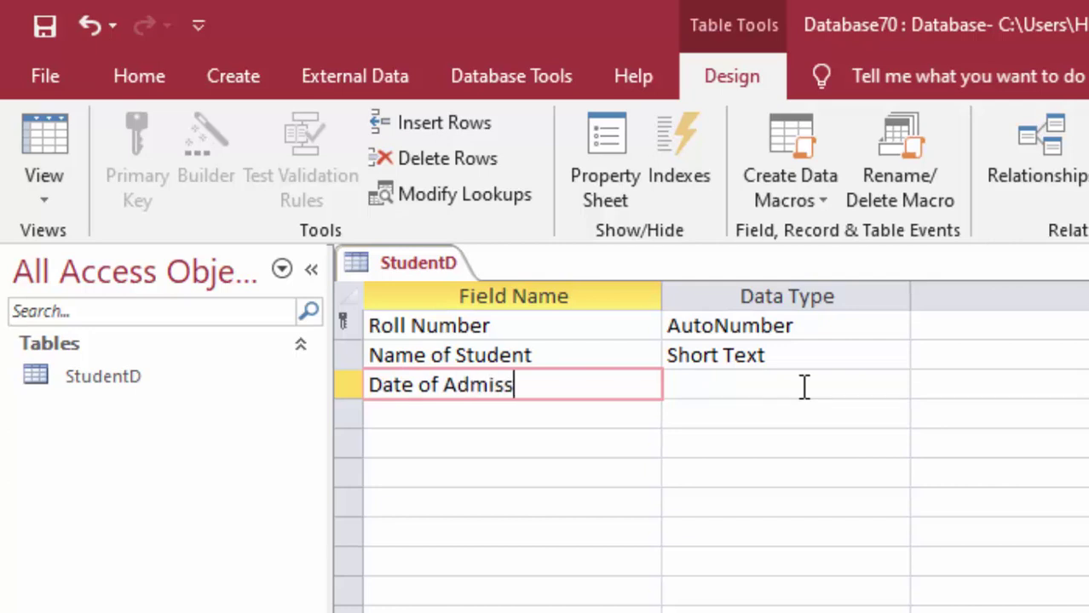
type("ion")
left_click(791, 385)
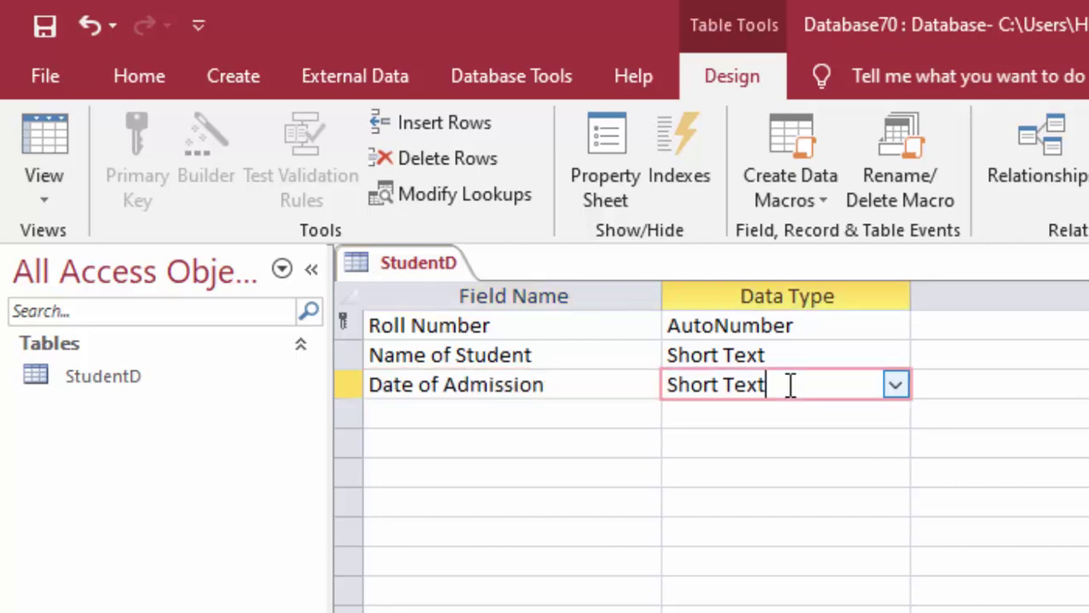
left_click(895, 385)
left_click(605, 407)
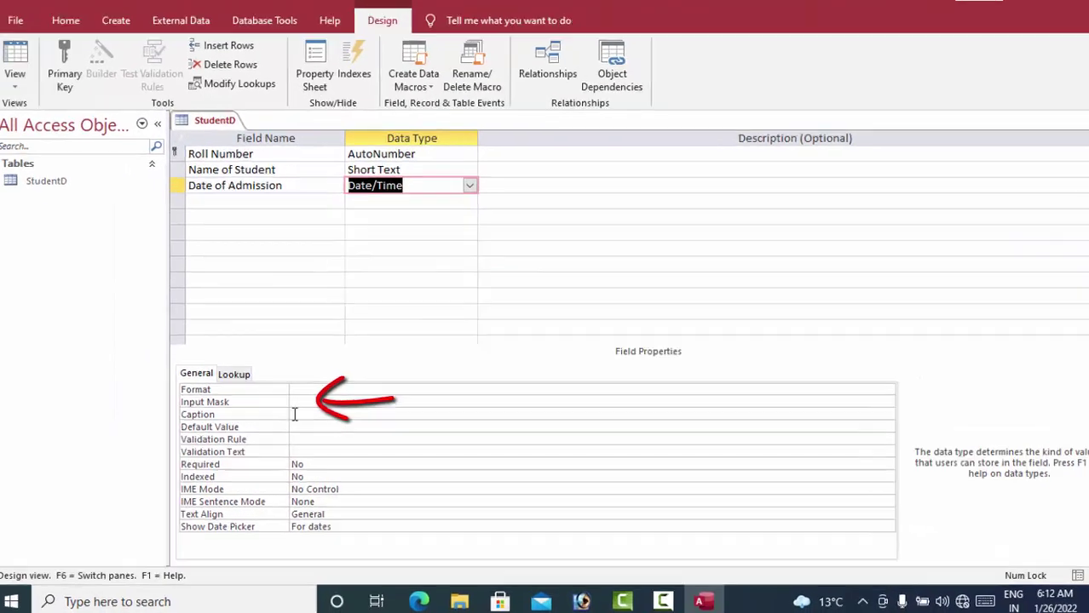
Save the table and launch the Input Mask Wizard for Date of Admission.
left_click(335, 405)
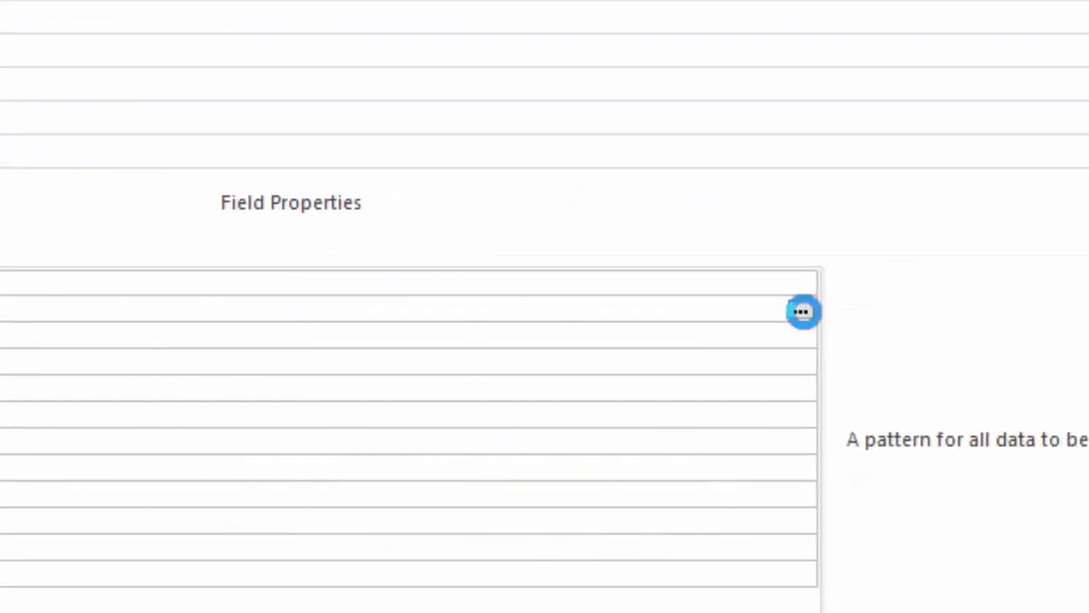
left_click(802, 312)
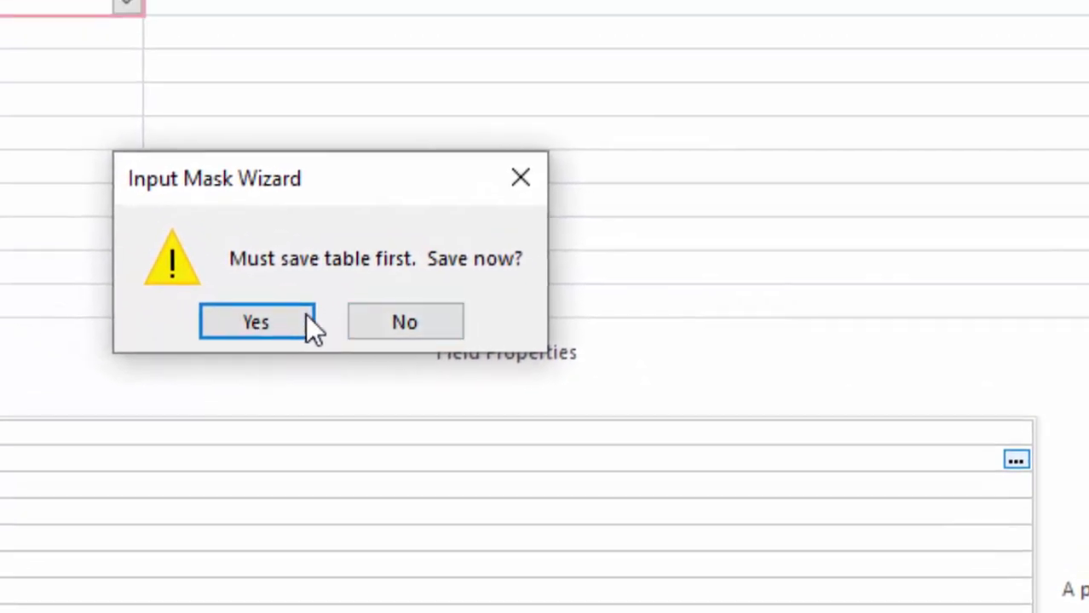
left_click(291, 317)
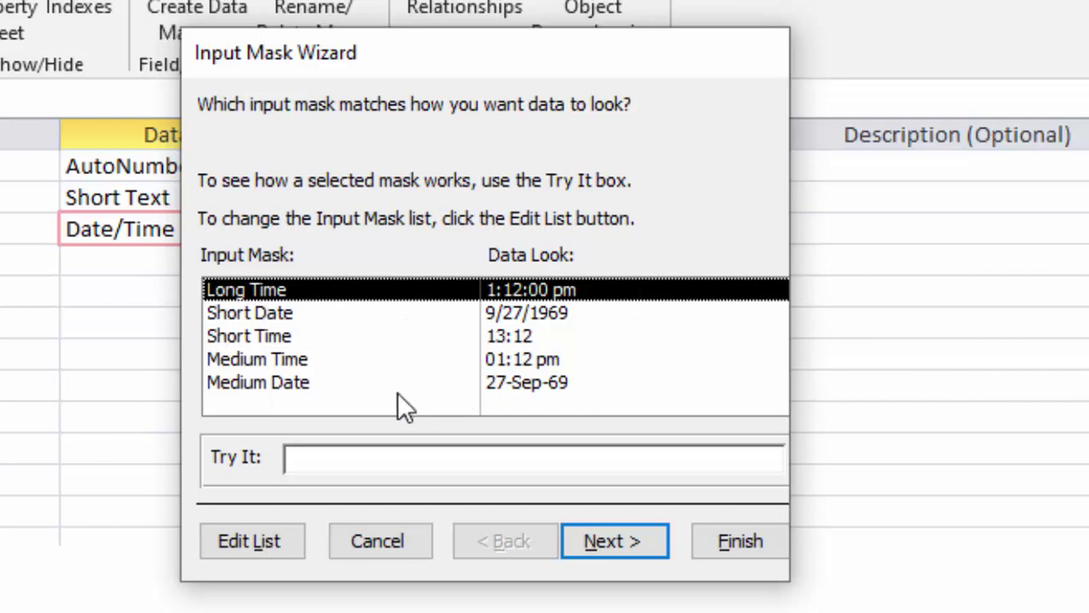
Compare the Short Date, Short Time and Medium Date masks, then select Medium Date.
left_click(530, 313)
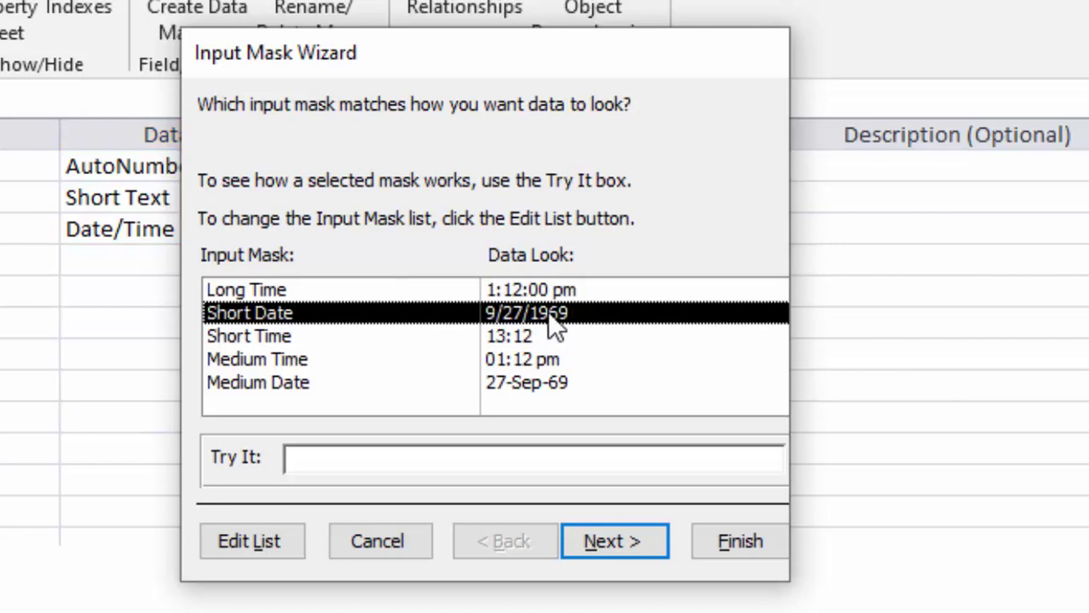
left_click(515, 338)
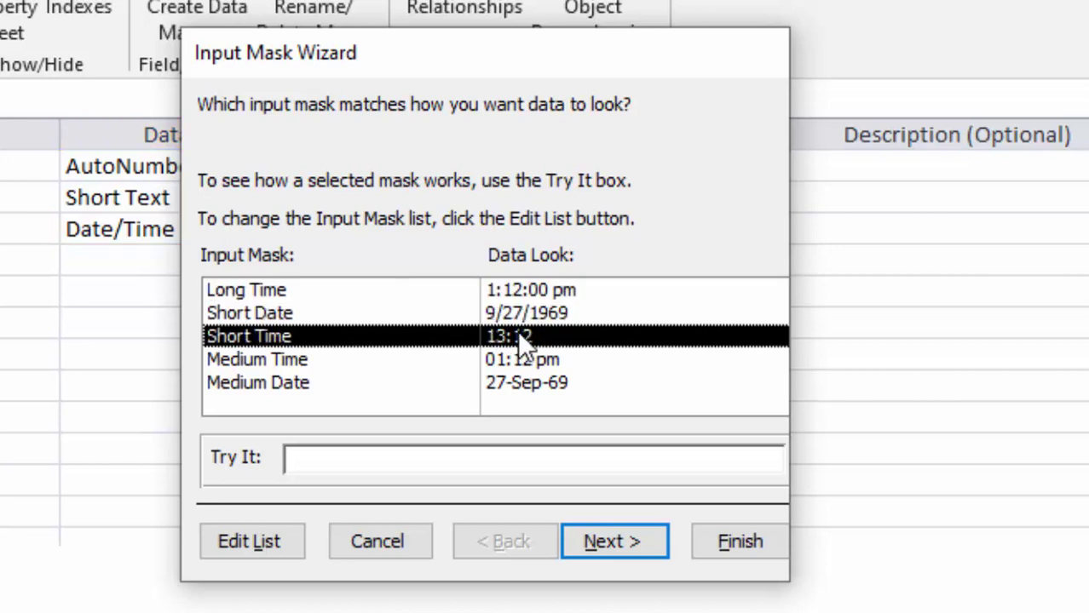
left_click(509, 385)
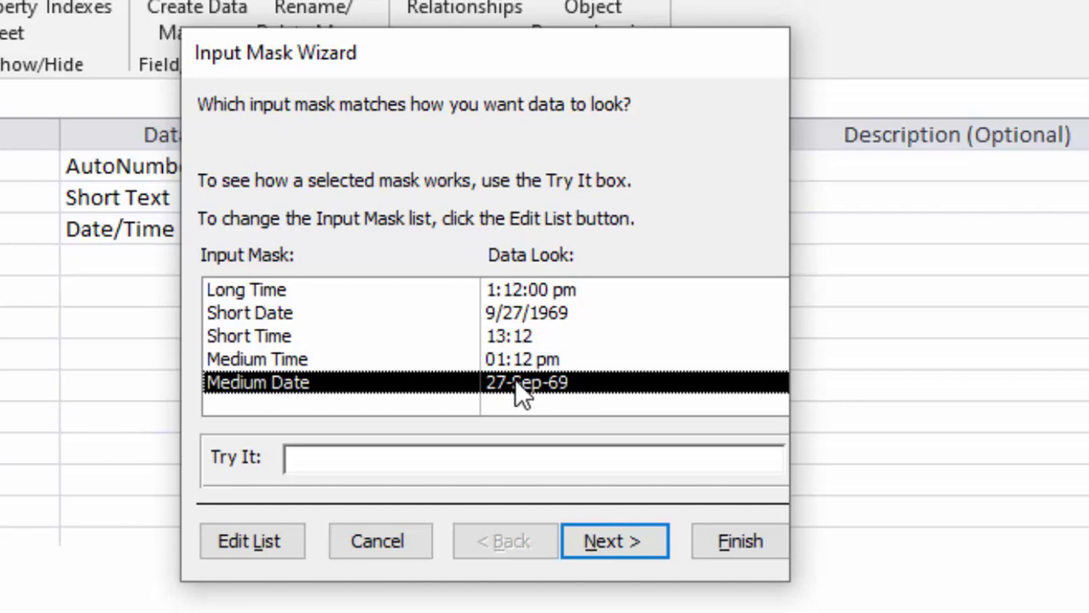
left_click(508, 336)
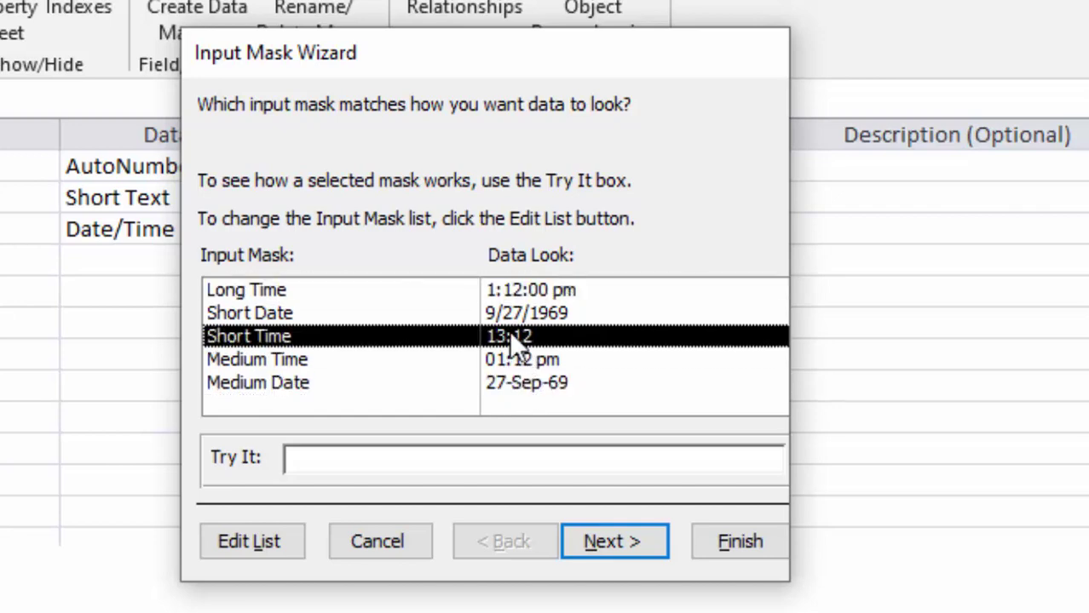
left_click(521, 309)
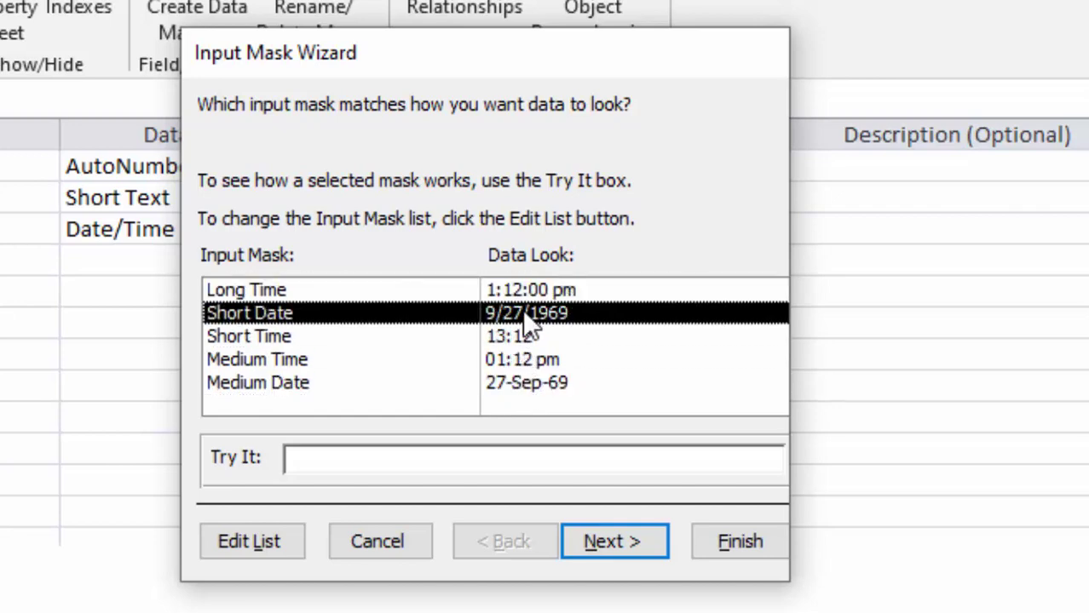
left_click(527, 385)
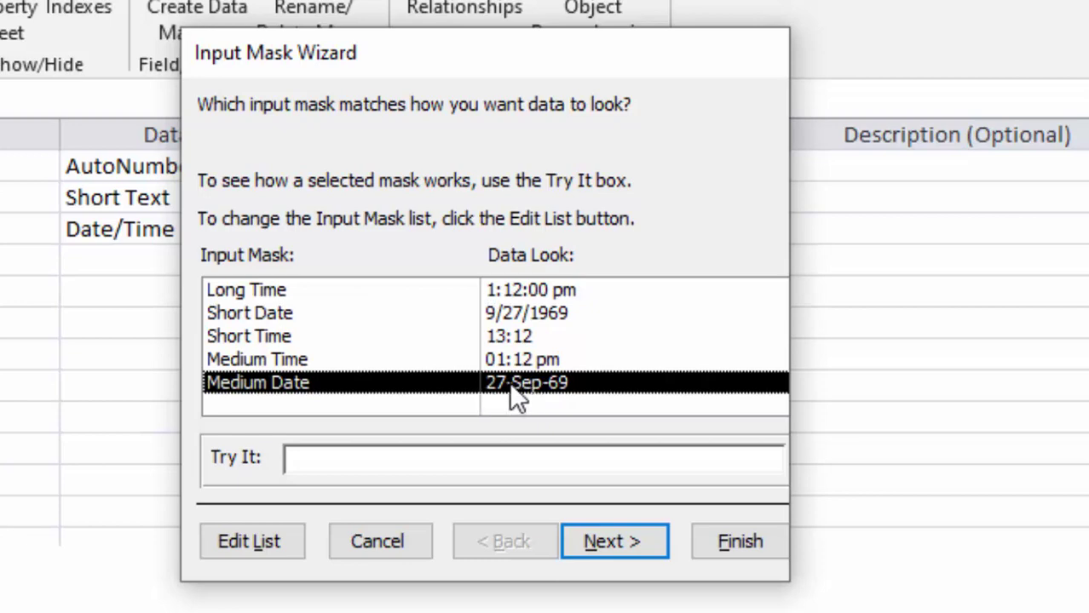
Set the Medium Date mask's placeholder character to underscore, test it, and finish the wizard.
left_click(613, 546)
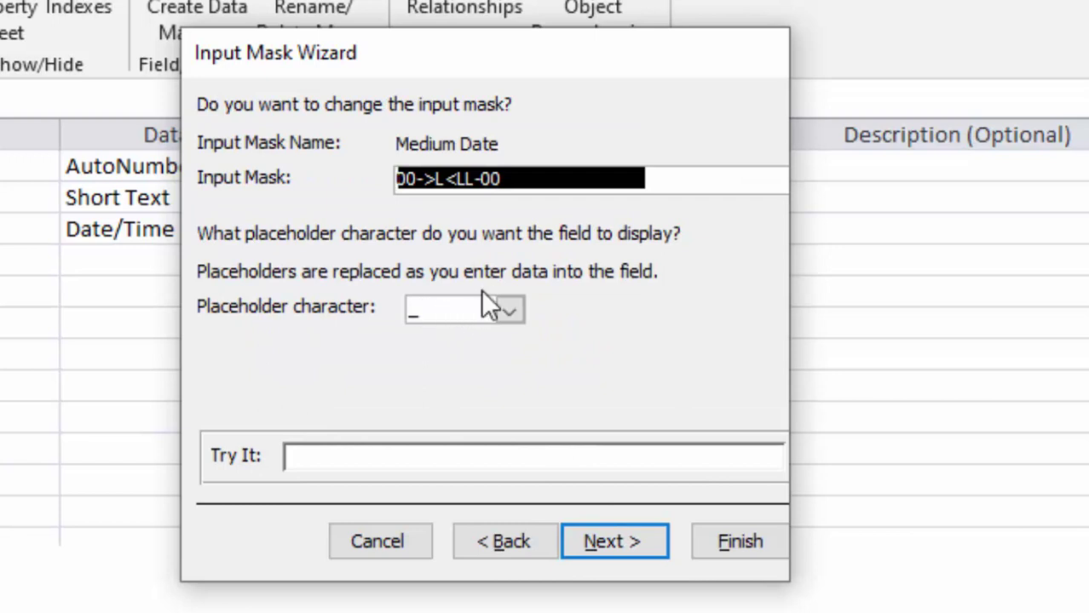
left_click(423, 311)
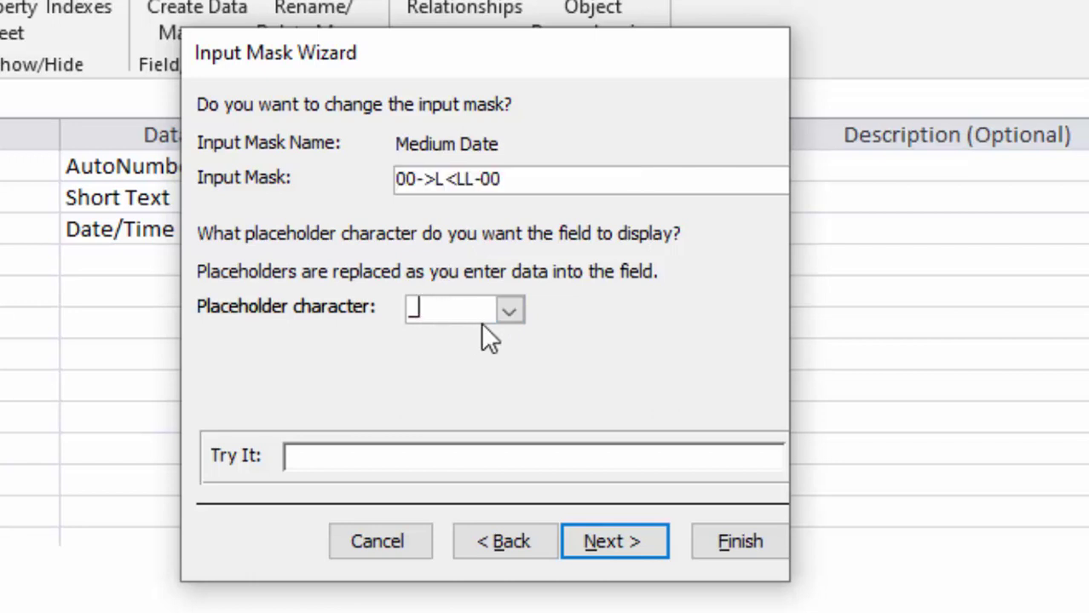
left_click(506, 311)
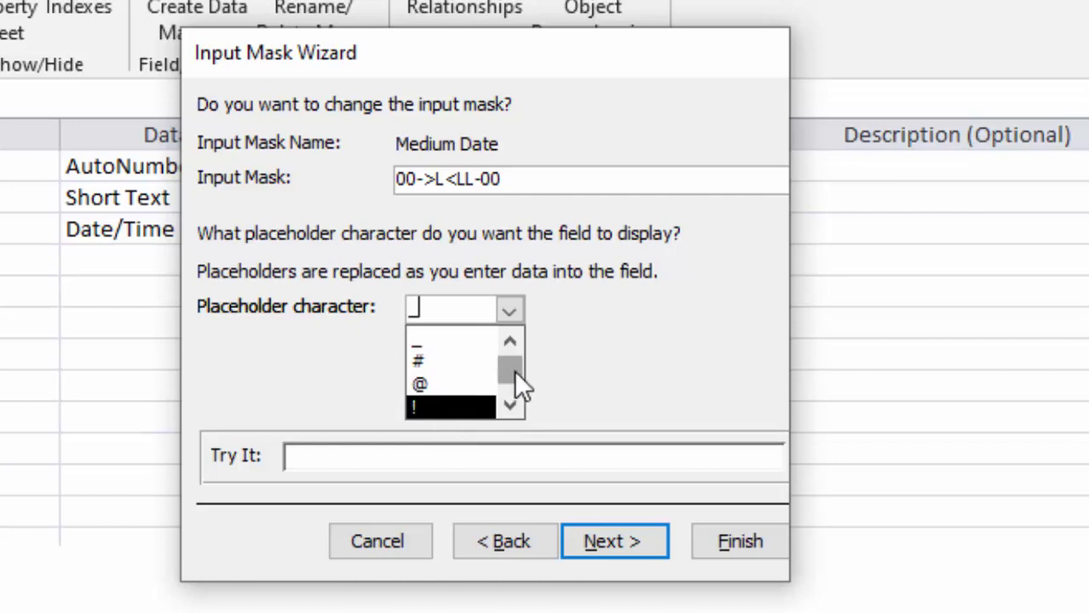
mouse_move(515, 369)
left_mouse_down()
mouse_move(517, 382)
mouse_move(516, 352)
left_mouse_up()
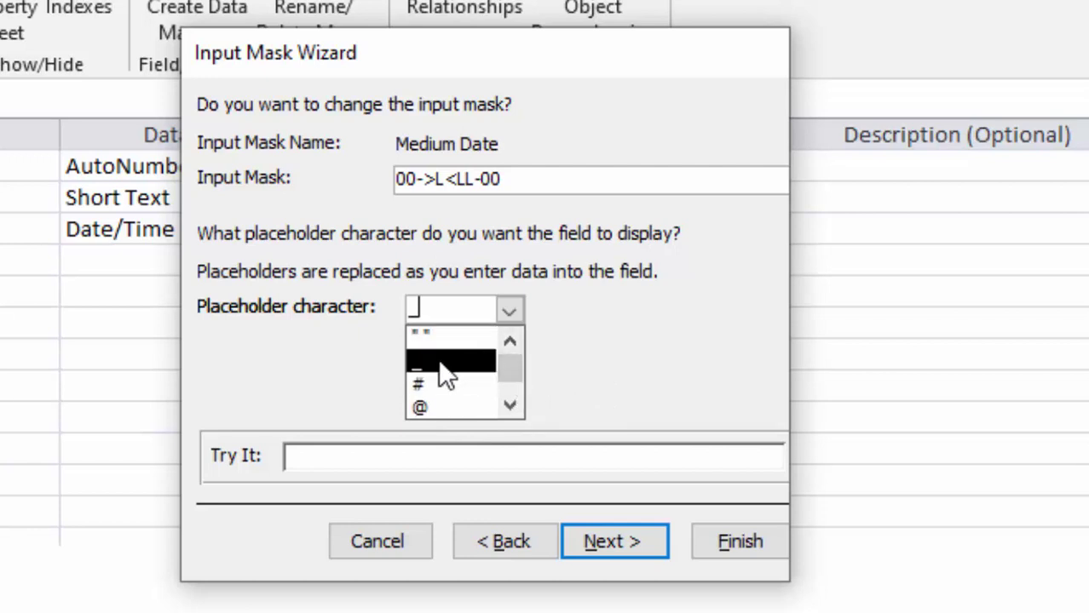
left_click(471, 365)
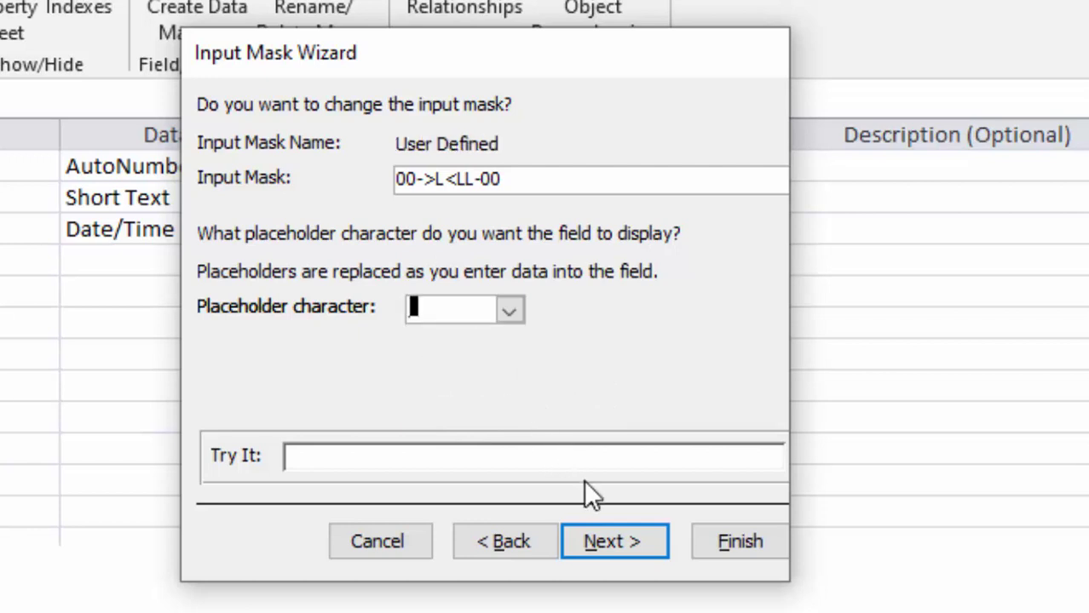
left_click(423, 463)
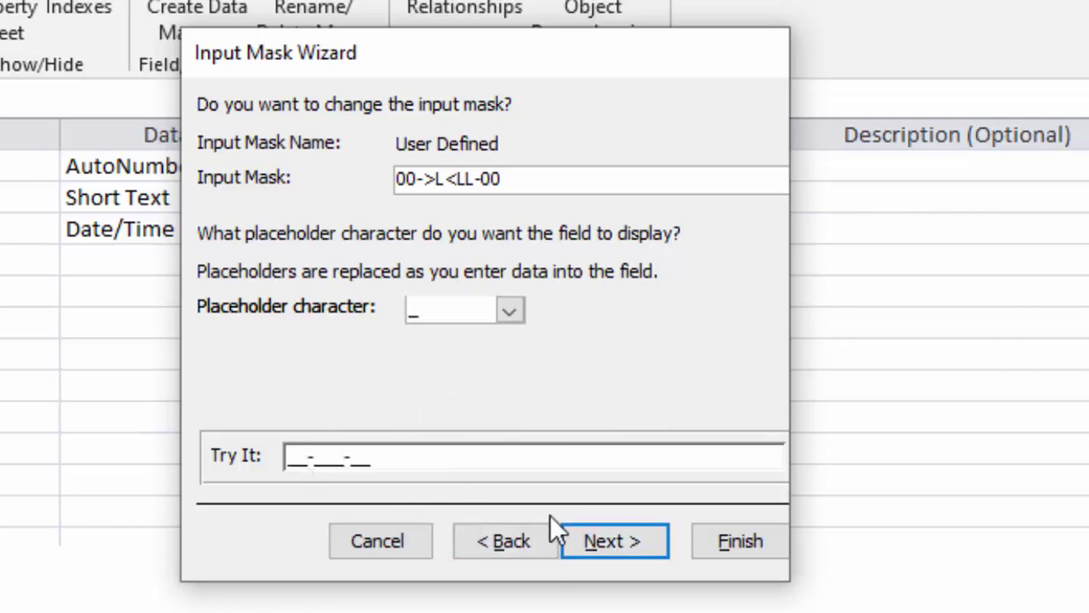
left_click(594, 543)
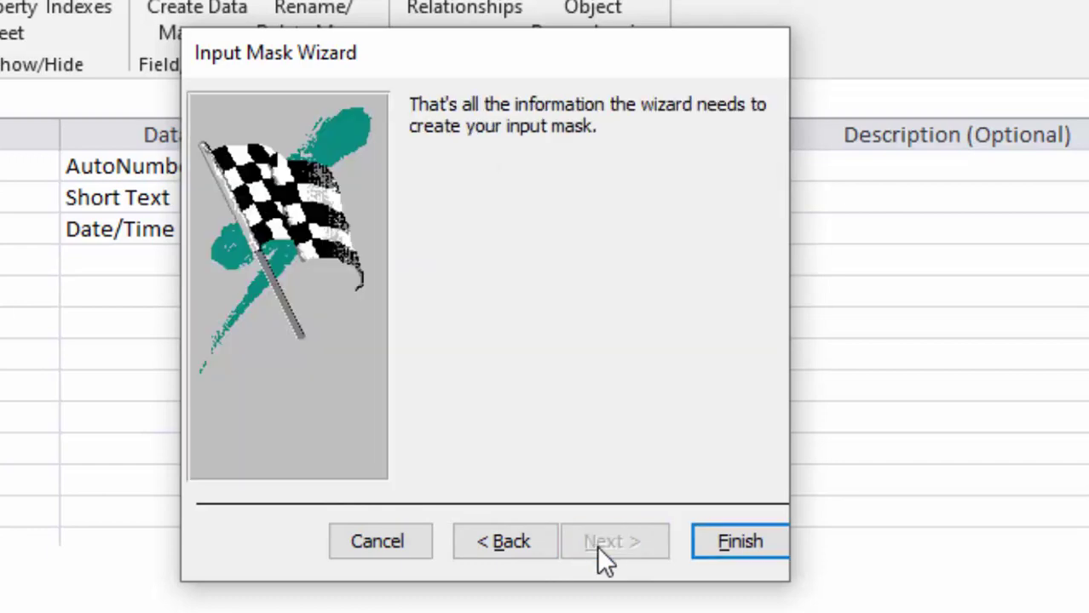
left_click(747, 539)
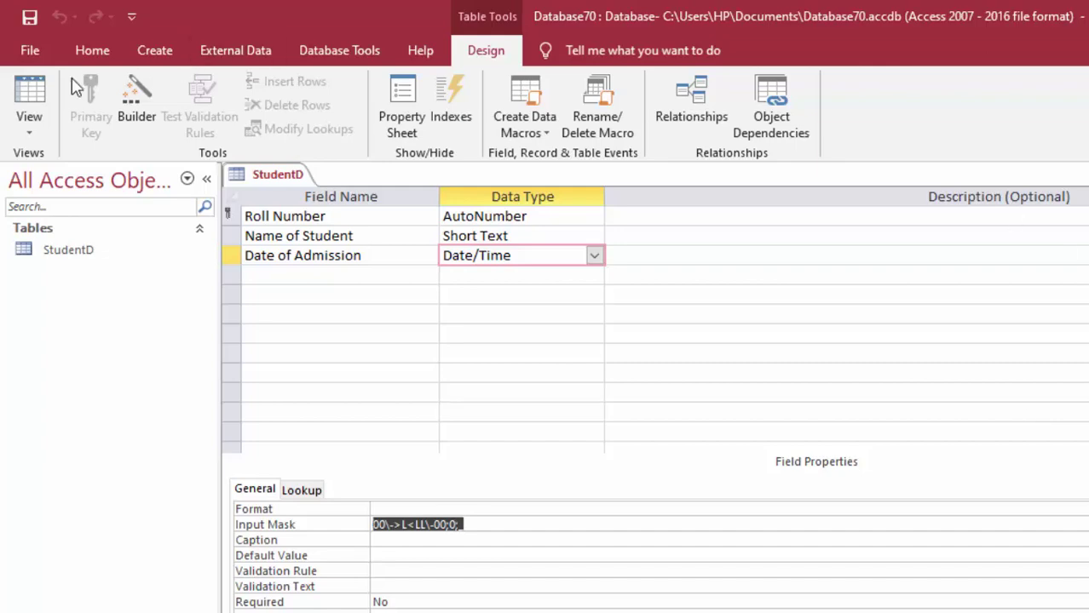
Save and switch StudentD to Datasheet view, widening the Roll Number, Name of Student and Date of Admission columns.
left_click(30, 94)
left_click(663, 447)
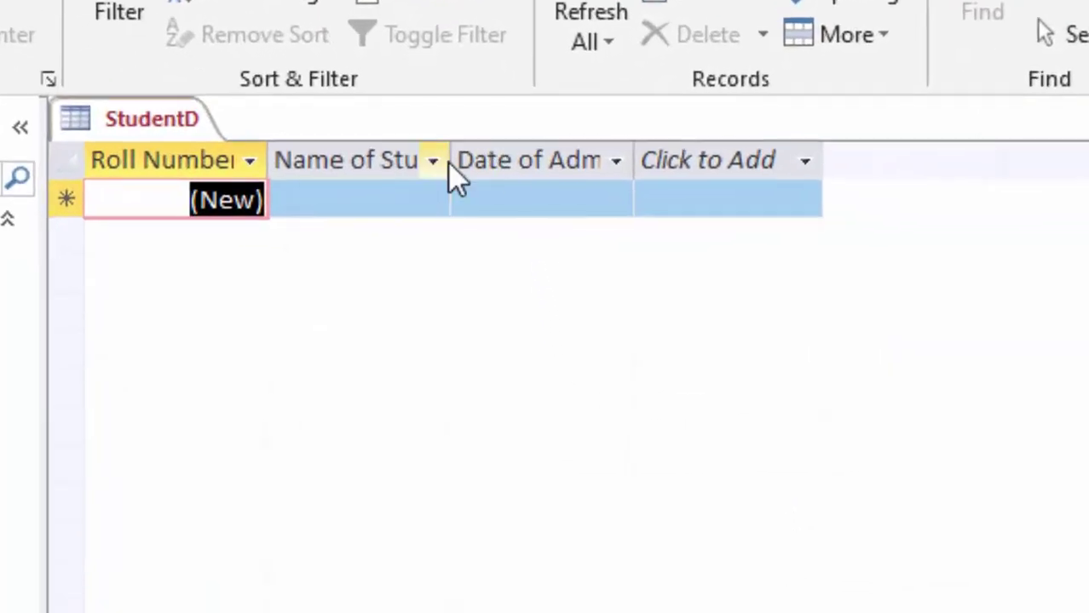
left_click_drag(451, 161, 507, 205)
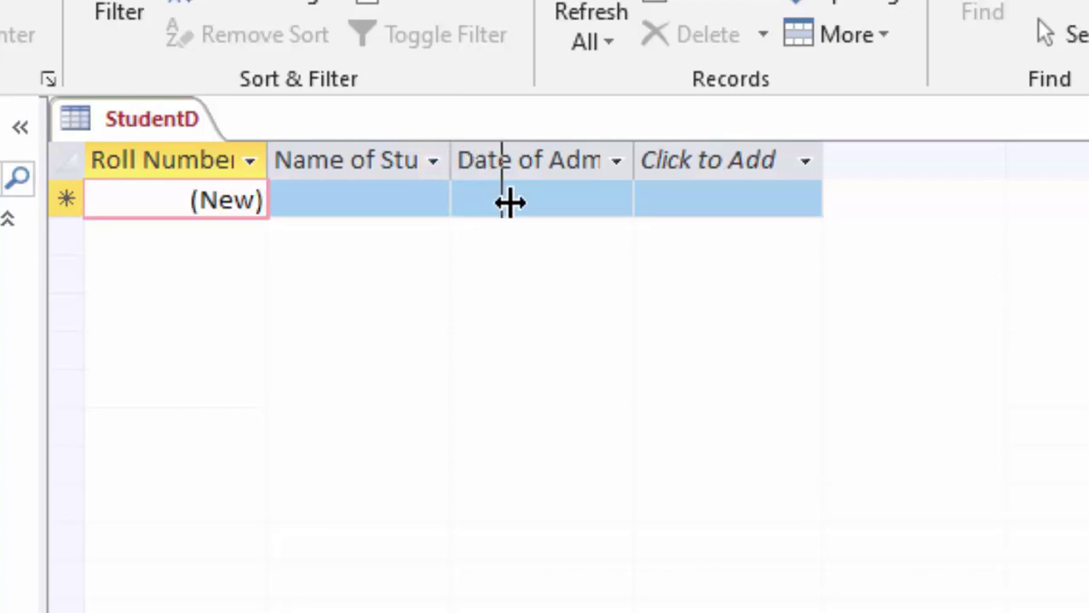
left_click_drag(267, 160, 317, 171)
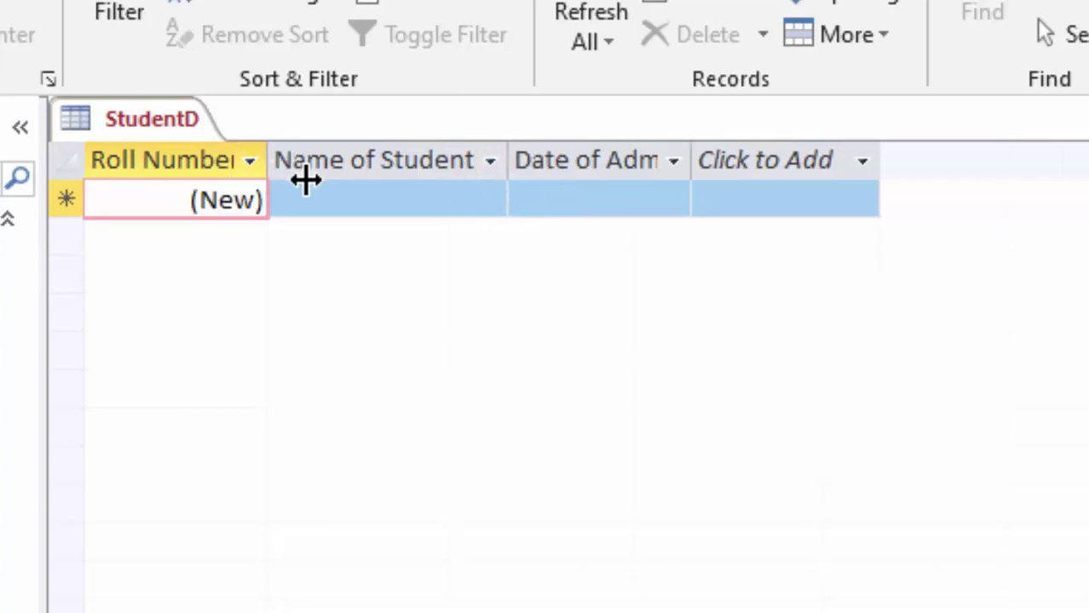
double_click(740, 160)
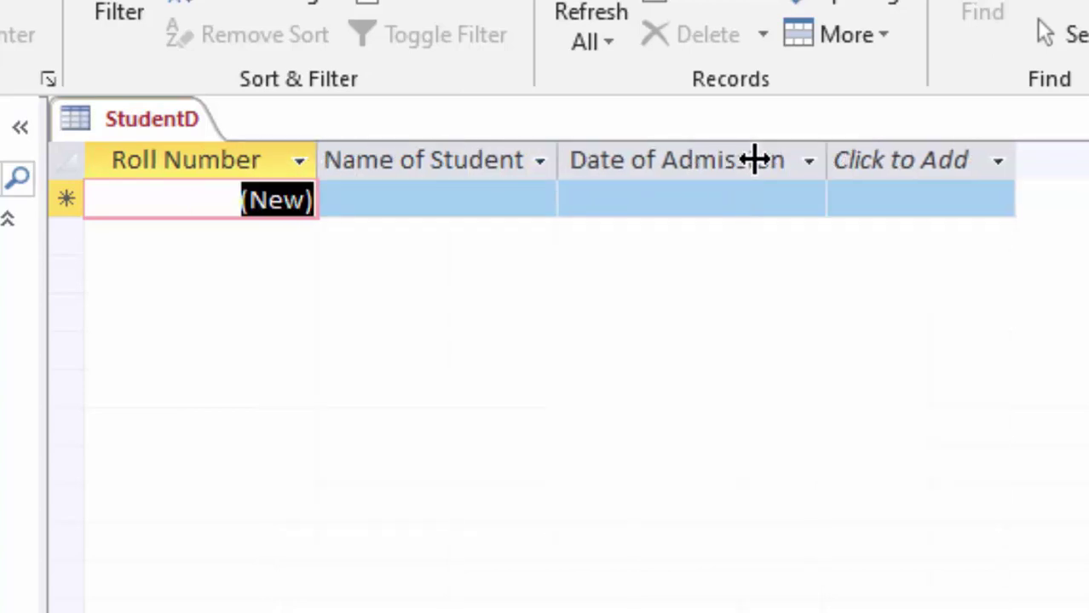
Choose Rahul from the Name of Student list for the first record.
left_click(451, 202)
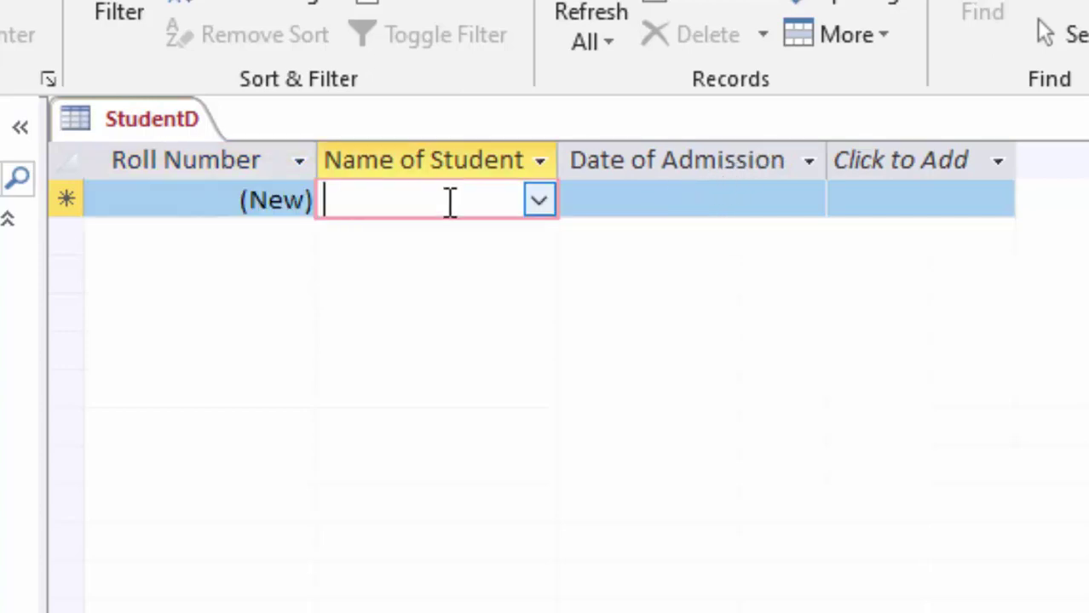
left_click(538, 201)
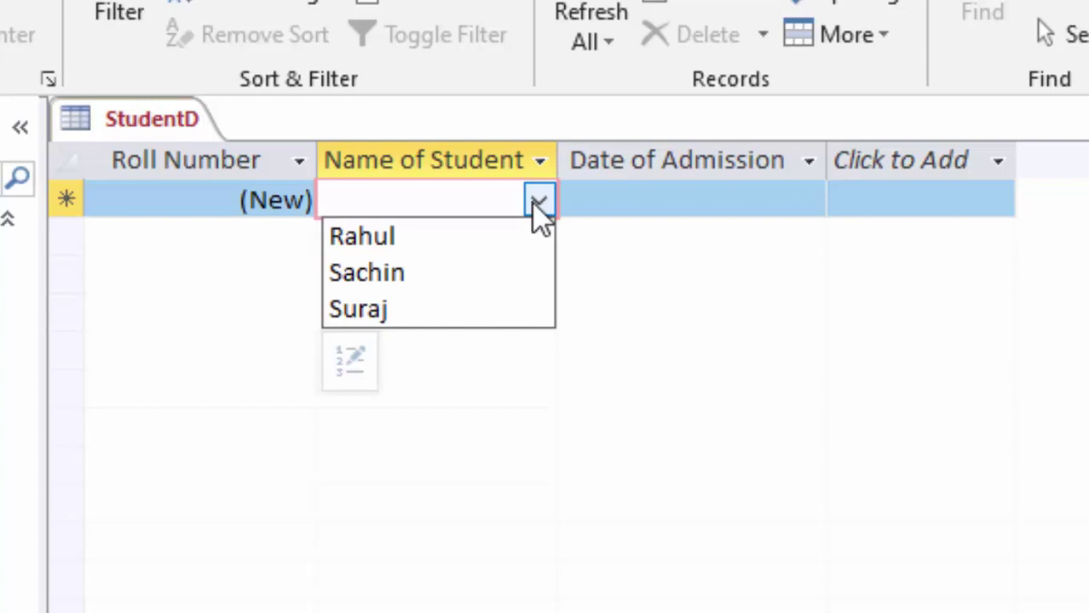
left_click(476, 253)
left_click(627, 202)
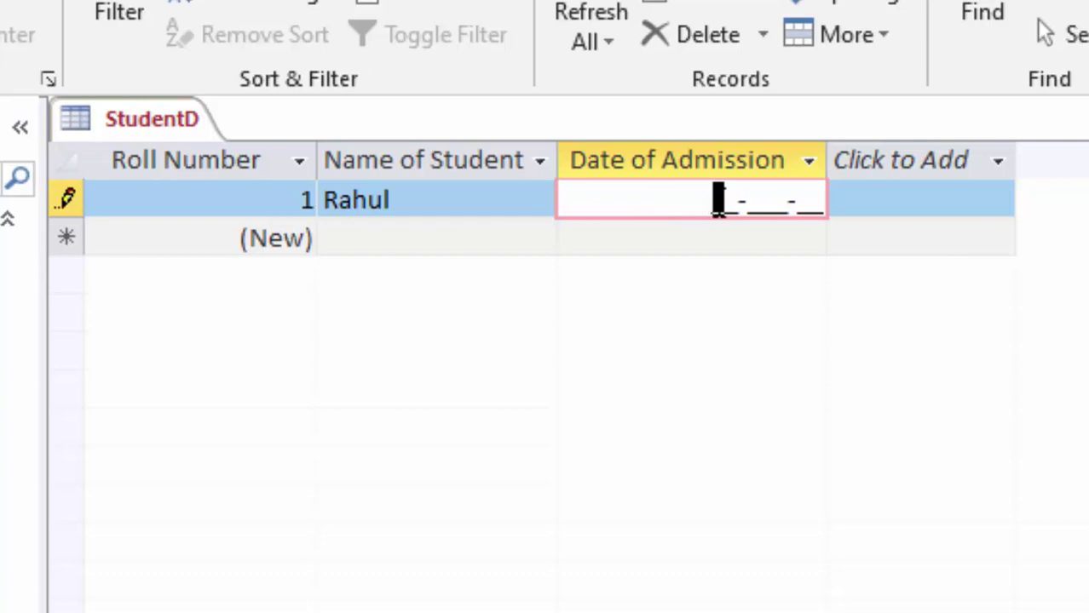
Dismiss the input mask error and cancel the incomplete date entry.
type("2")
key("Return")
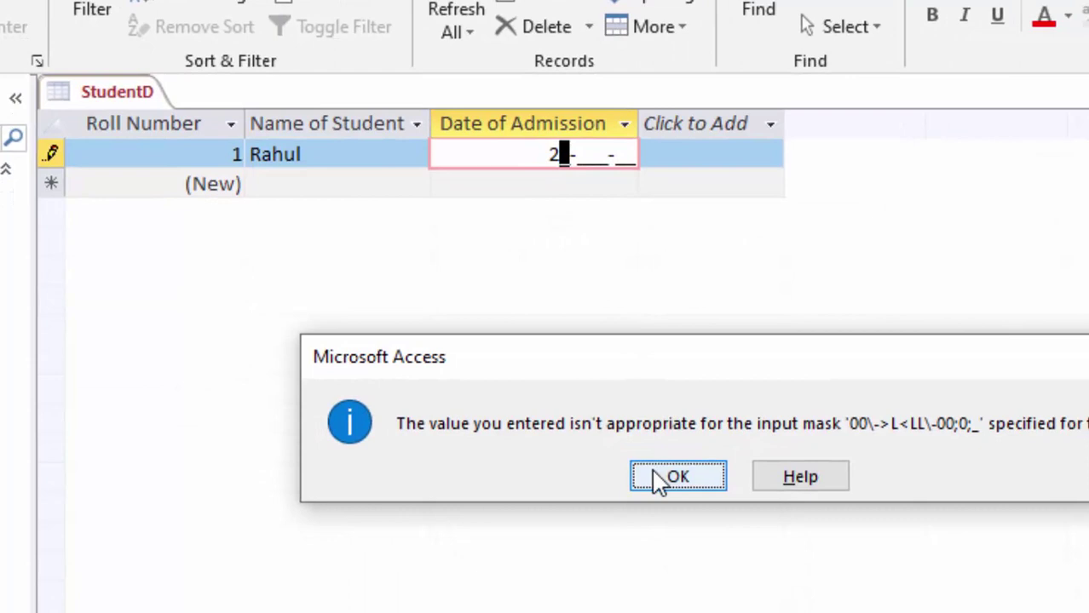
left_click(658, 479)
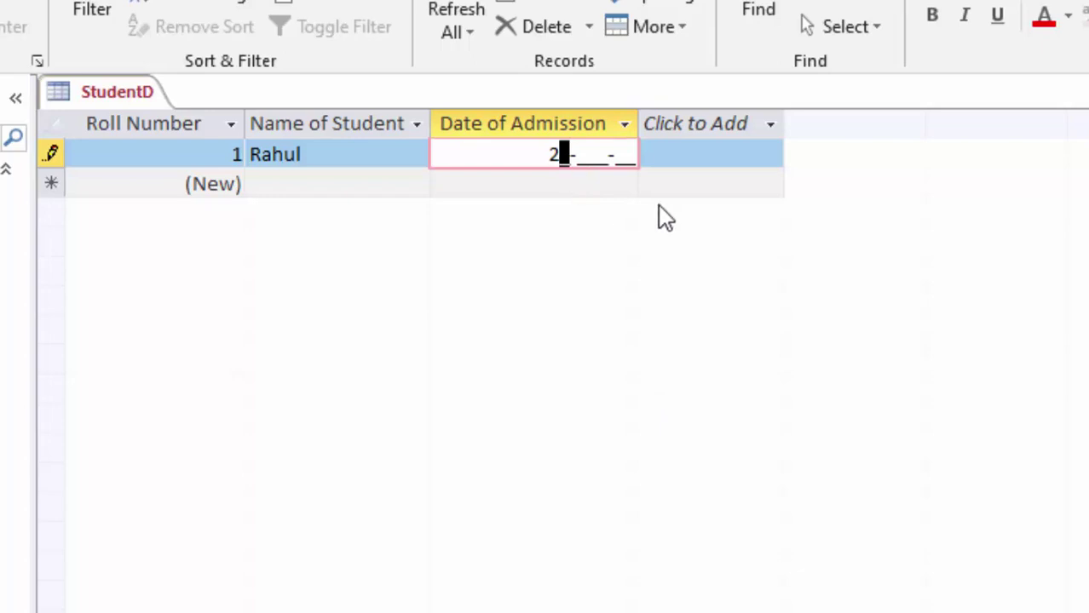
key("BackSpace")
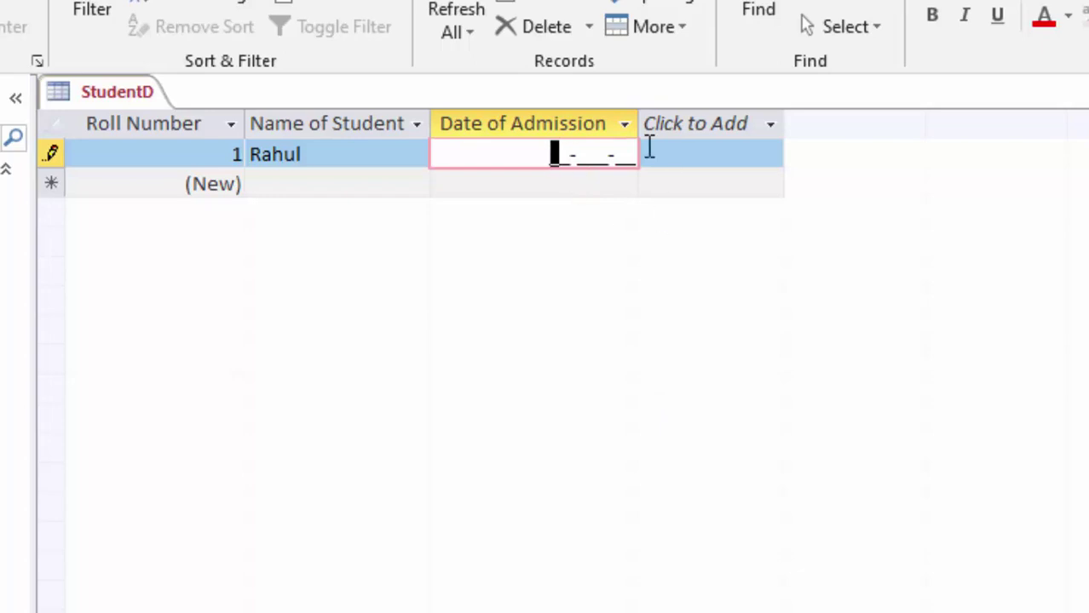
type("5")
key("Escape")
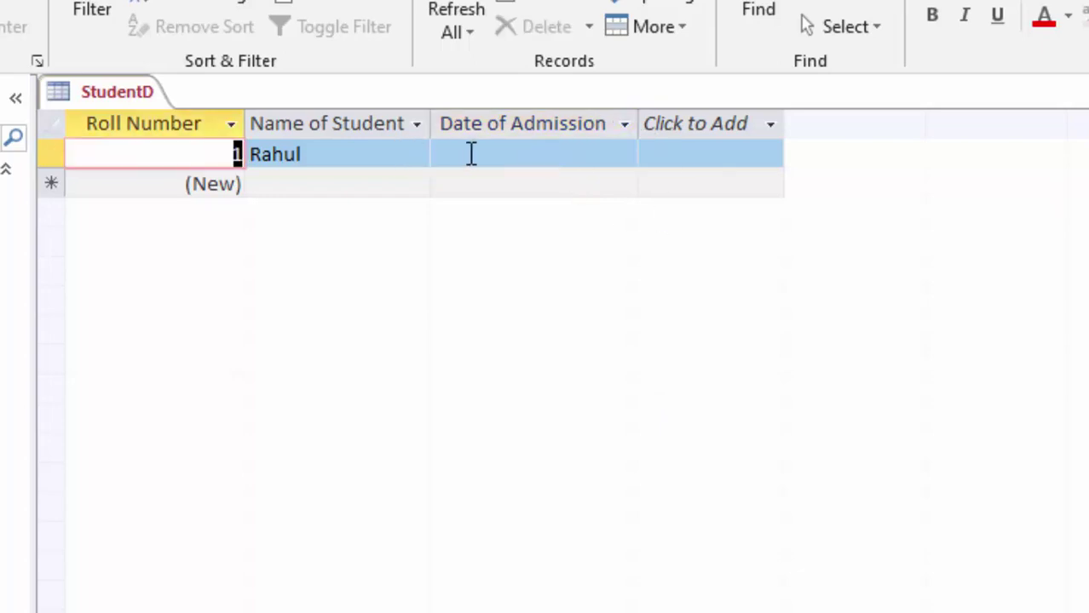
left_click(487, 154)
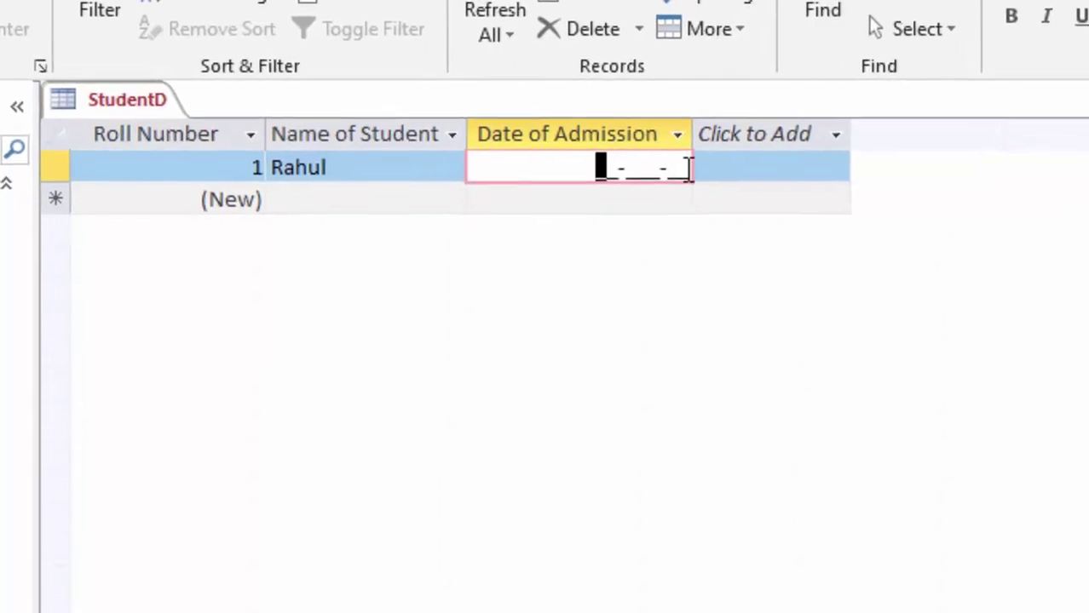
Enter 26-Jan-22 as Rahul's Date of Admission and save the record.
left_click(635, 152)
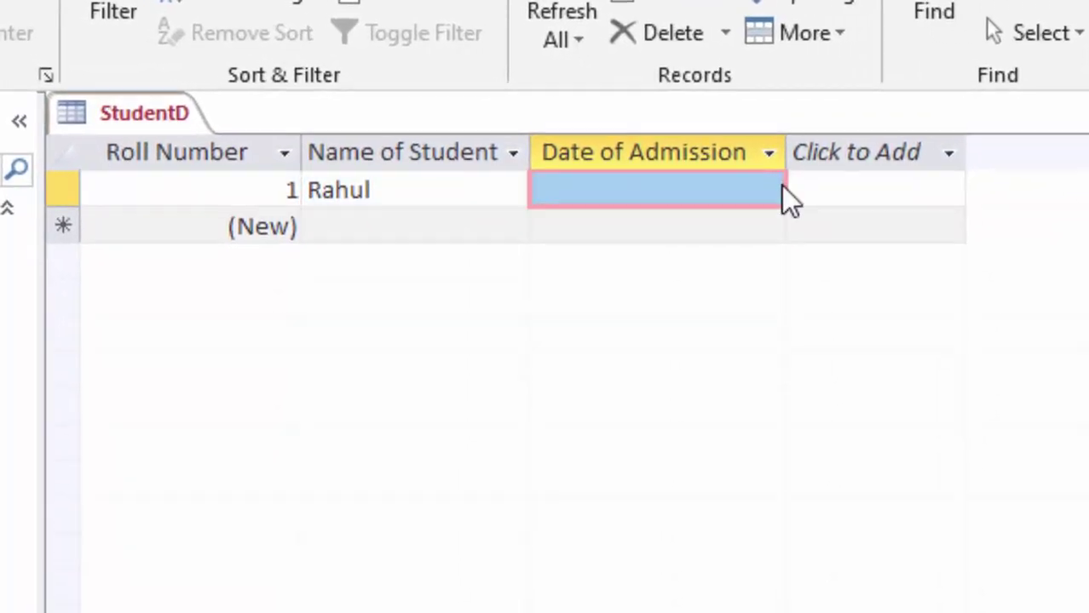
left_click(781, 189)
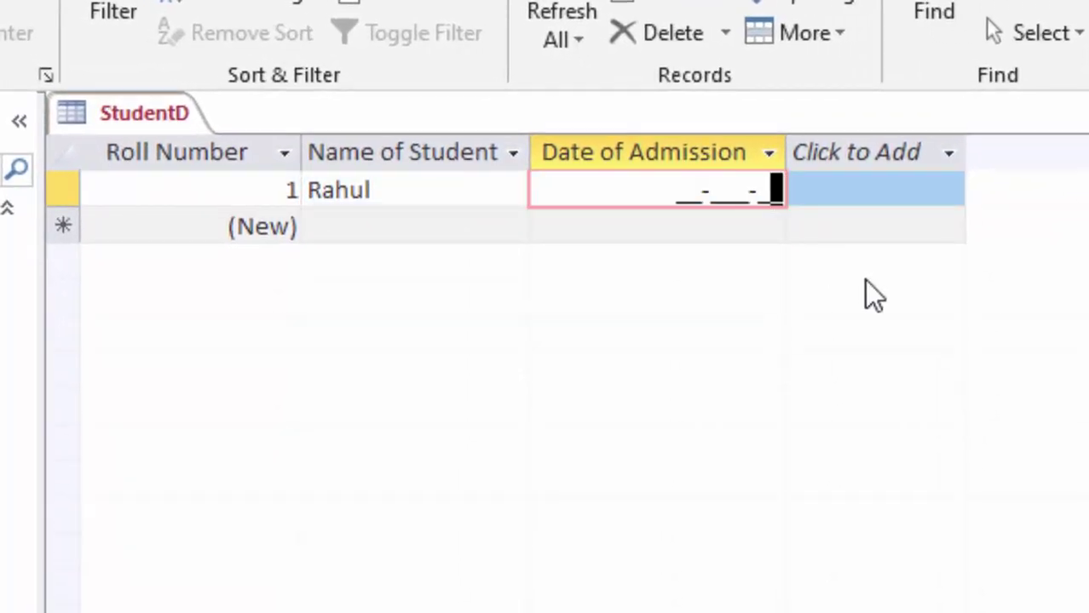
type("2")
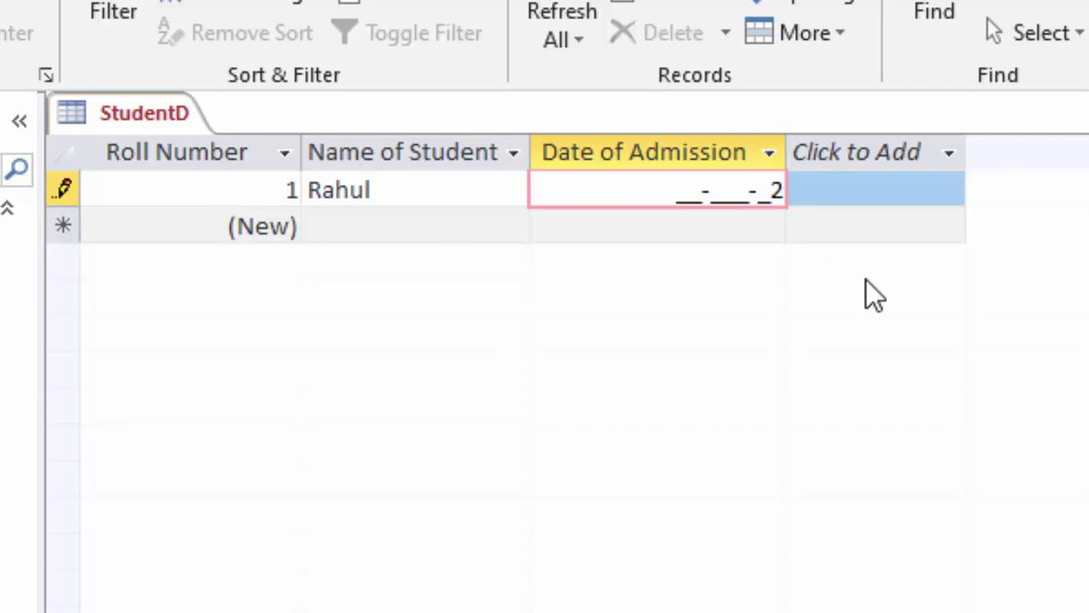
key("BackSpace")
key("BackSpace")
type("22")
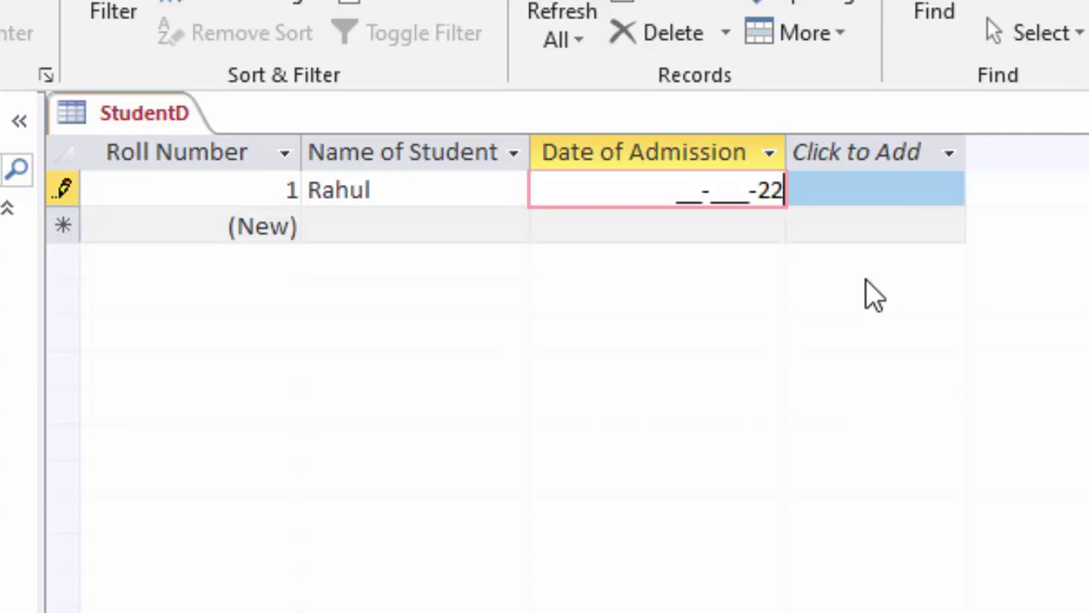
left_click(717, 189)
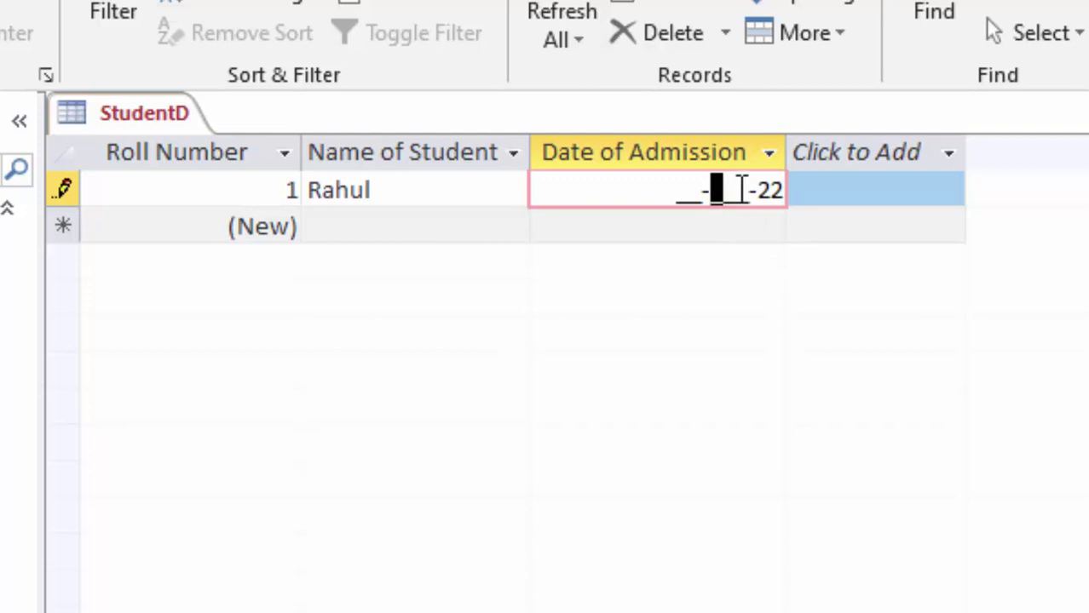
left_click(739, 189)
left_click(724, 189)
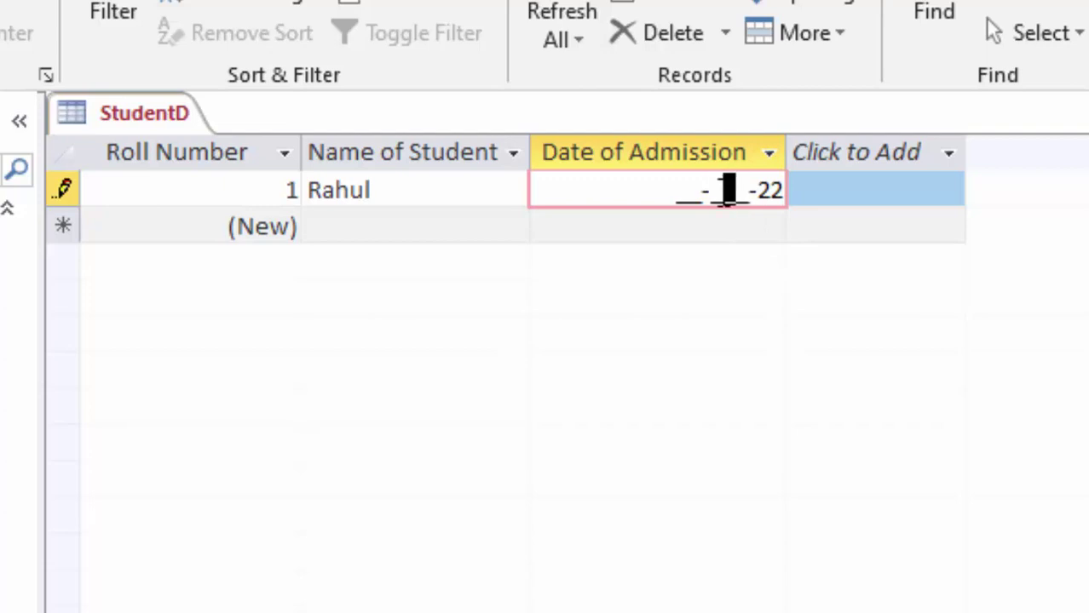
type("J")
type("an")
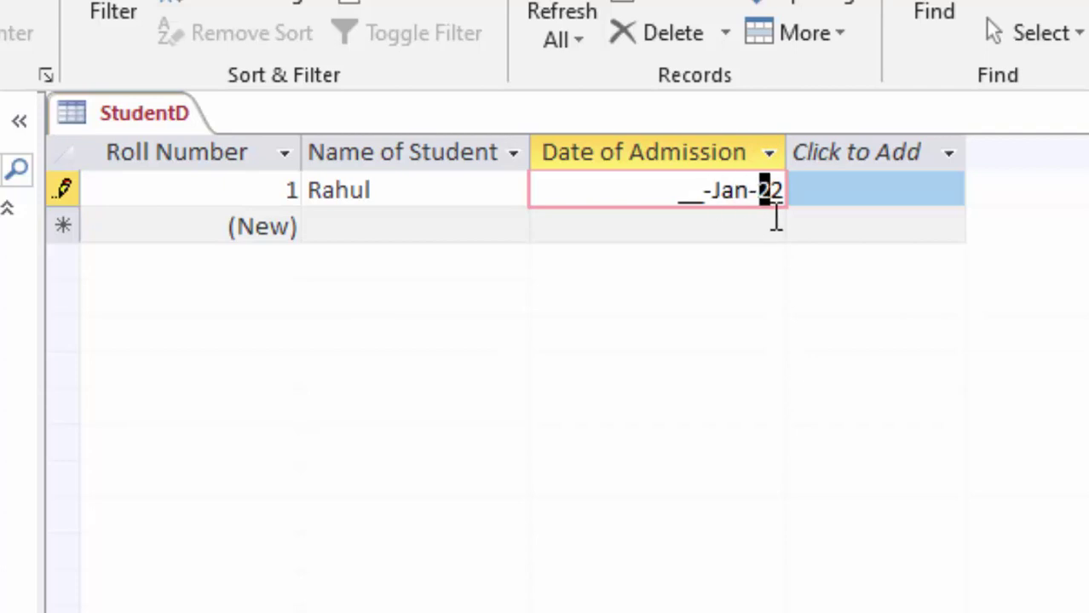
left_click(689, 195)
type("26")
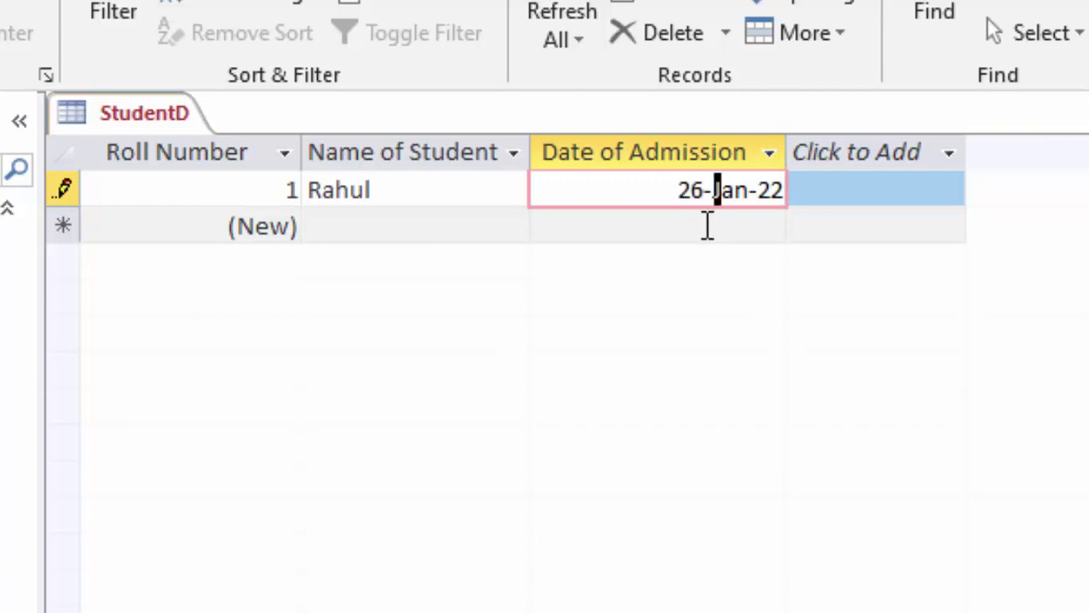
left_click(348, 230)
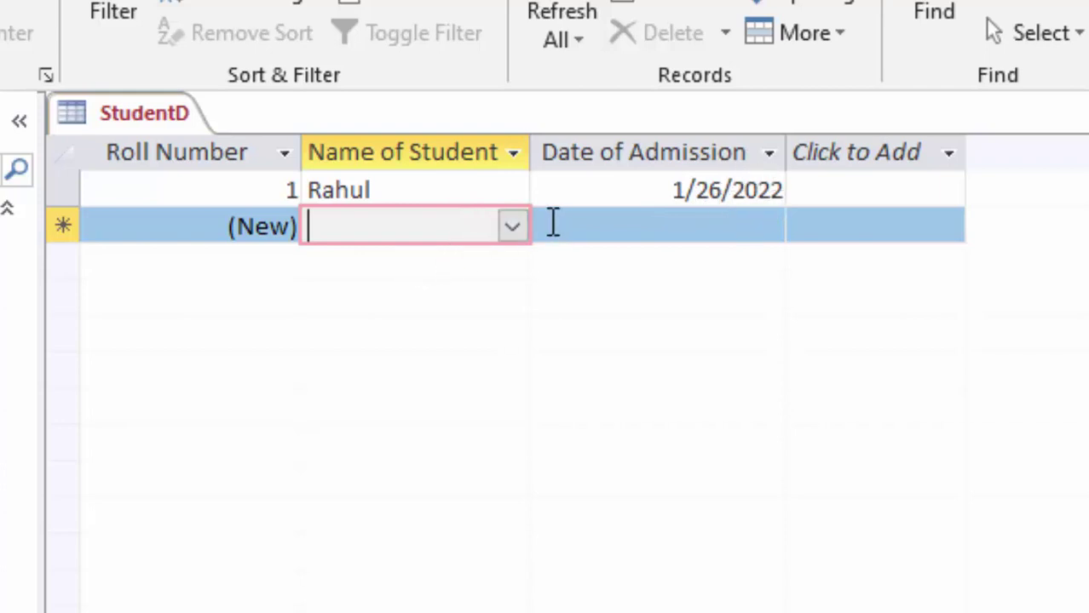
Pick Sachin for the second record and save its admission date as 1/26/2022.
left_click(513, 229)
left_click(408, 304)
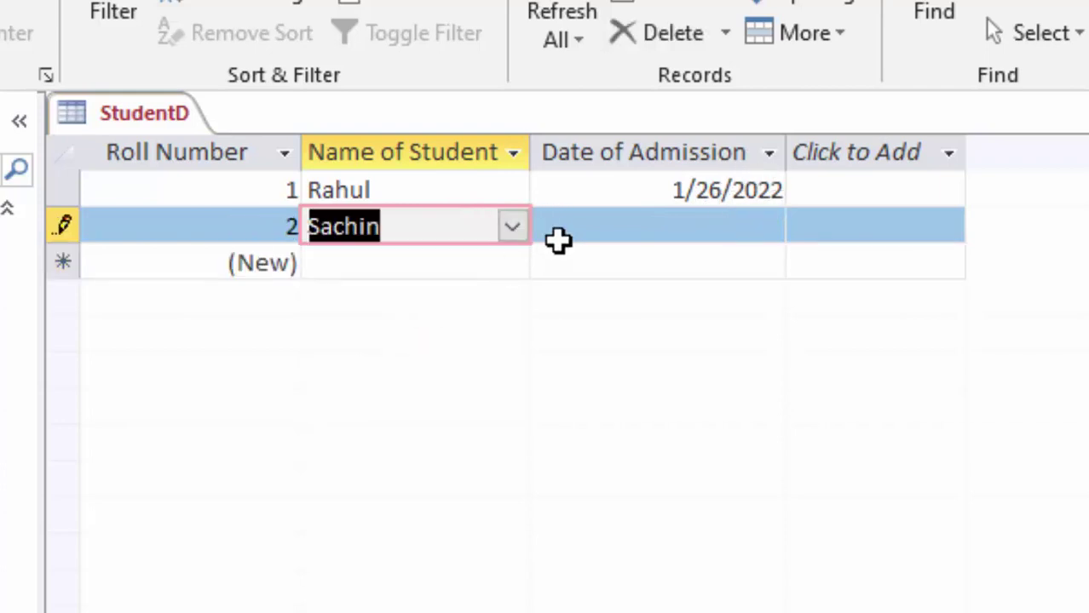
left_click(690, 226)
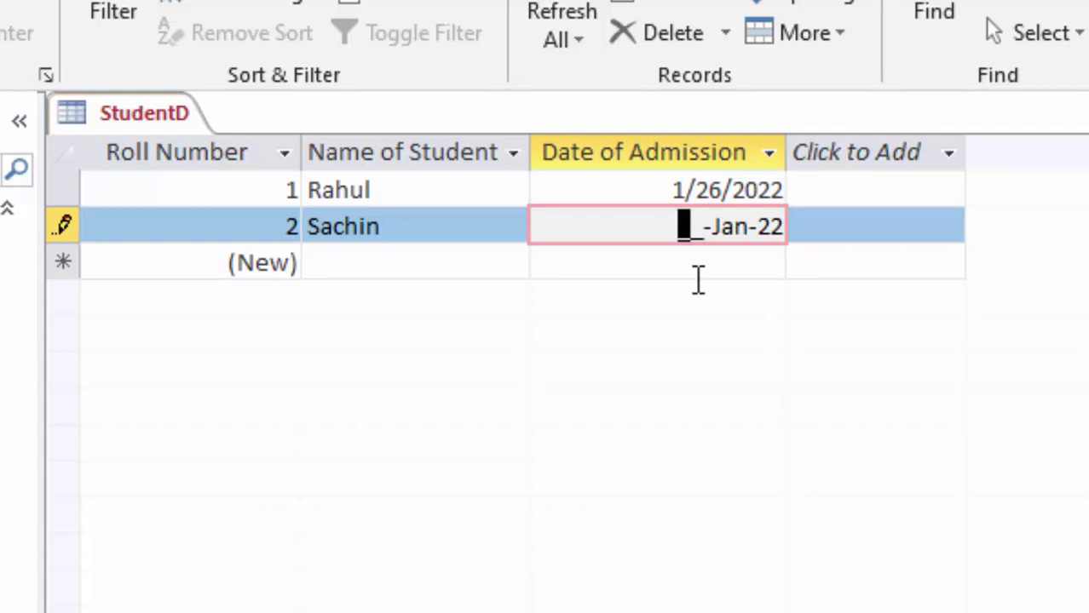
type("2")
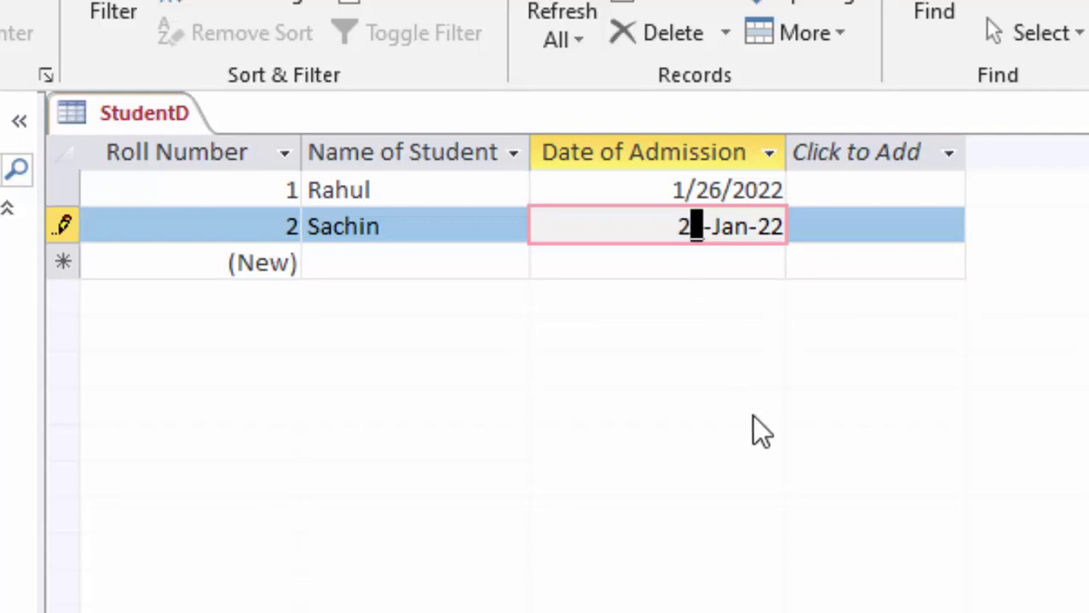
type("6")
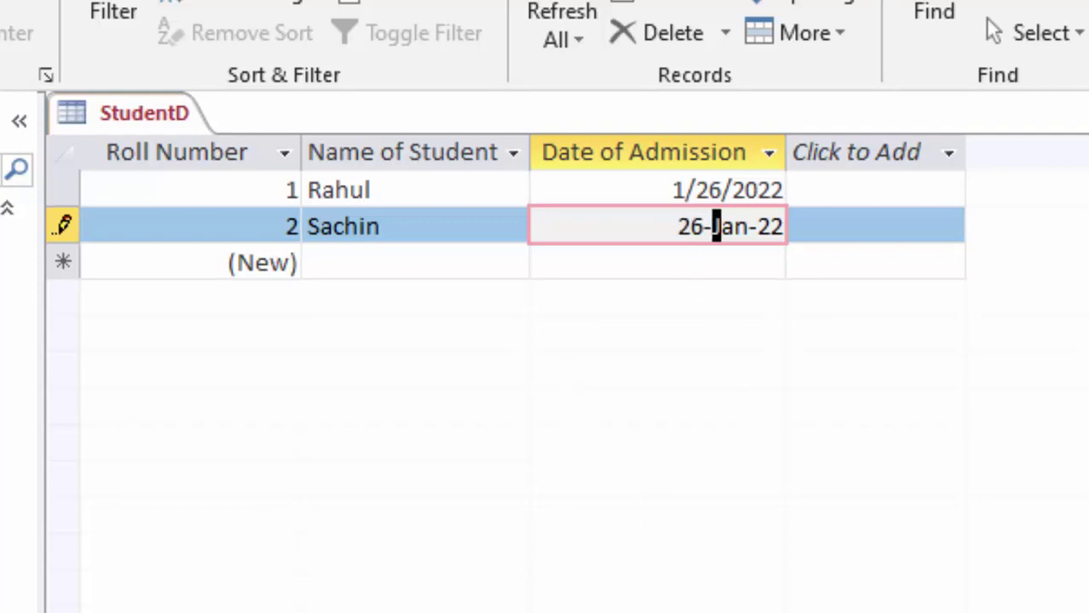
key("shift+Return")
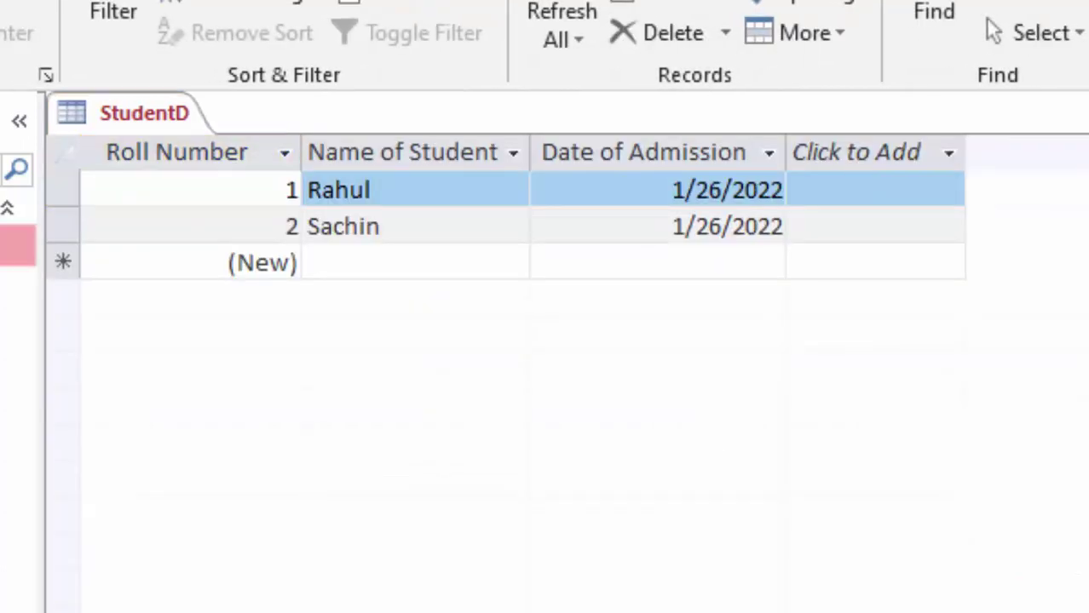
left_click(654, 230)
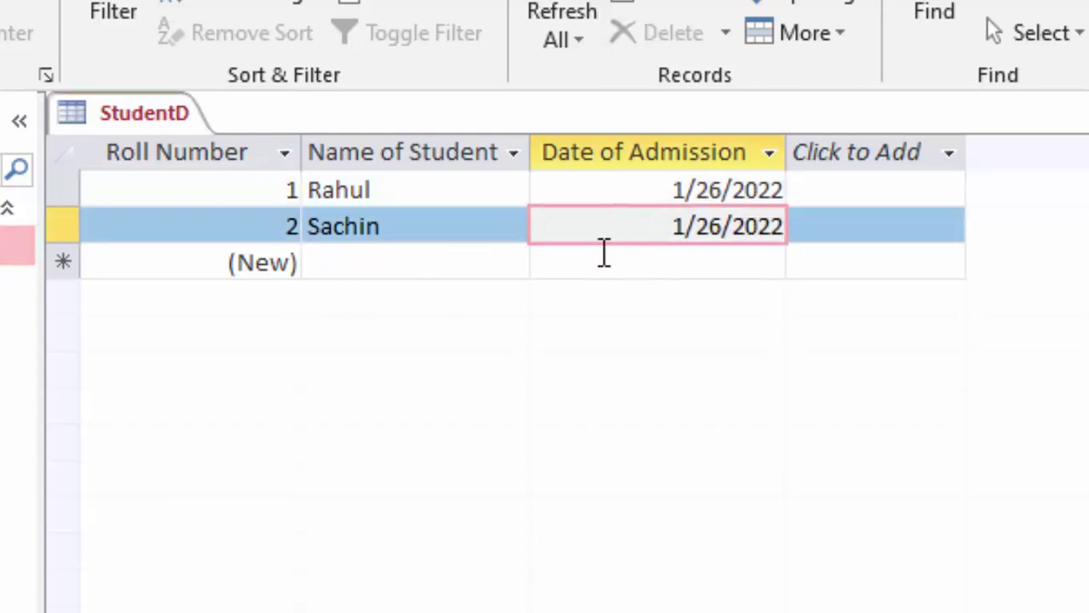
Start a new StudentD record and pick Suraj from the Name of Student list.
left_click(377, 271)
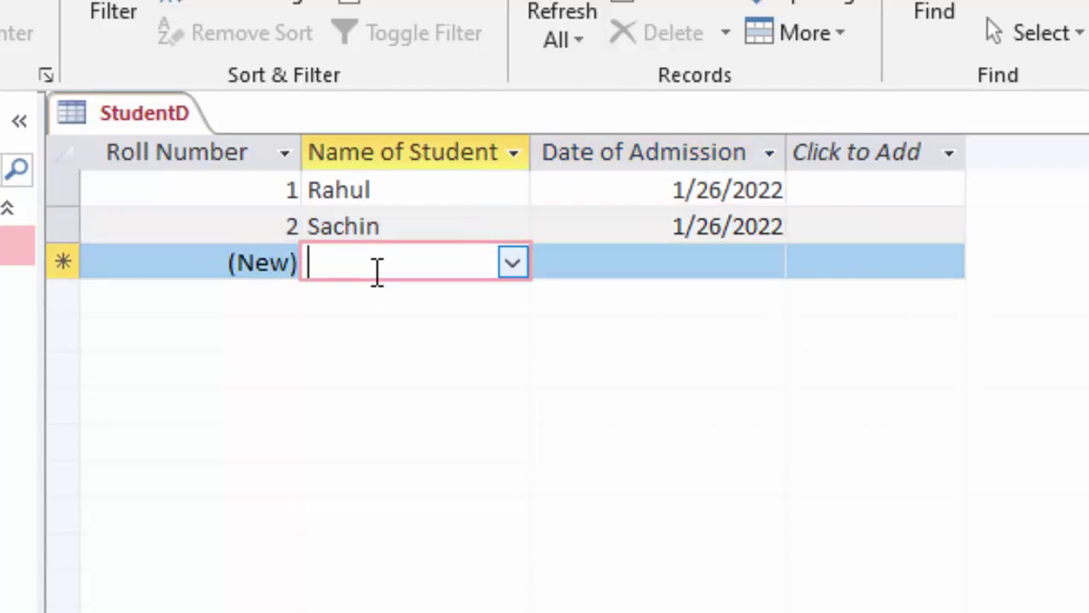
left_click(511, 264)
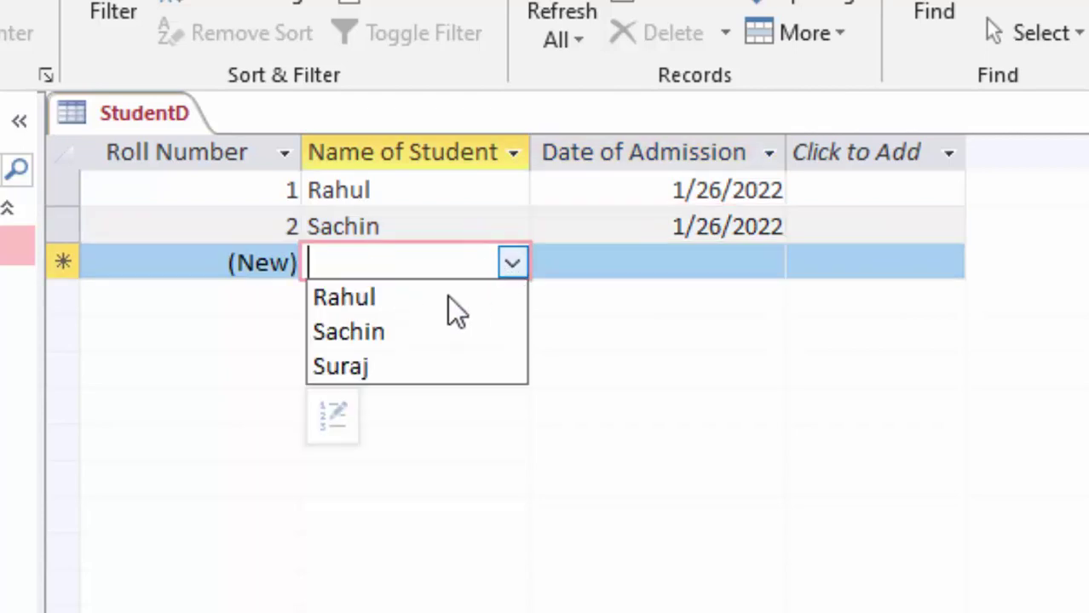
left_click(383, 366)
Enter Suraj's Date of Admission as 2/1/2022, save the record, and verify the date.
left_click(709, 262)
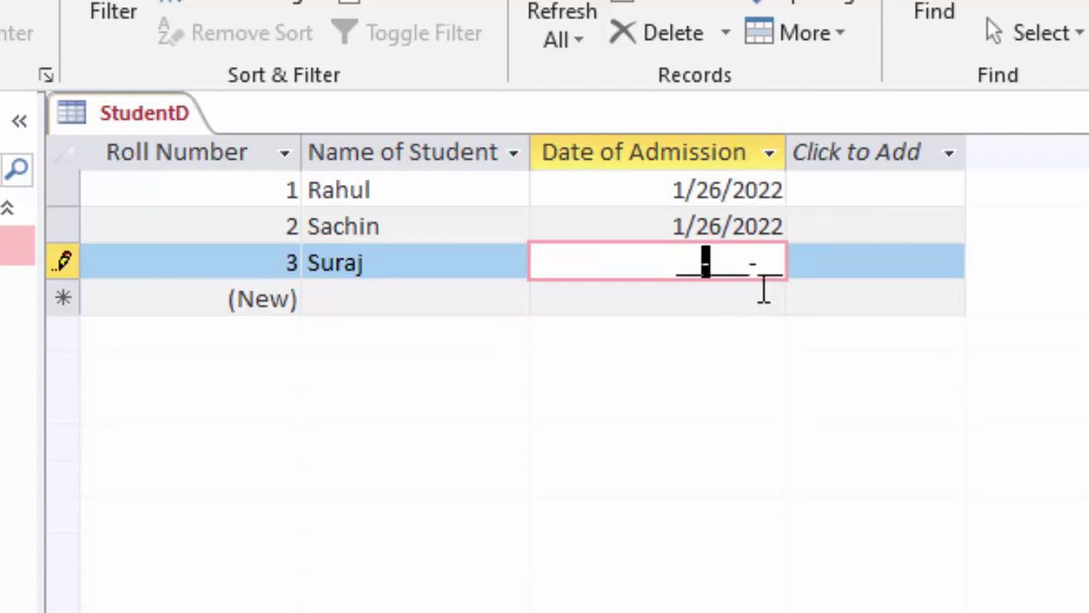
left_click(773, 263)
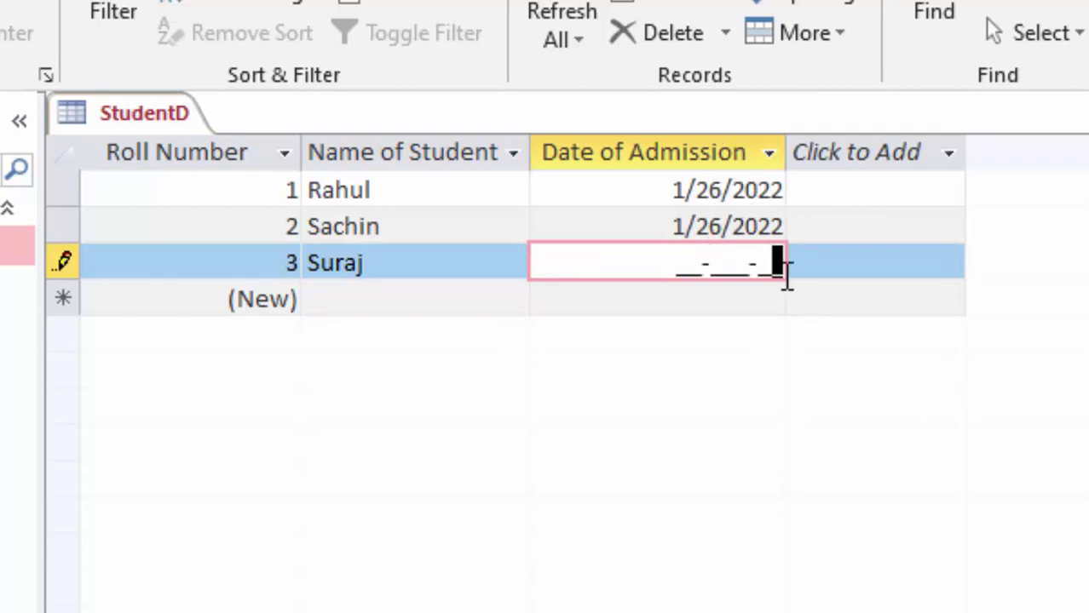
key("ctrl+semicolon")
key("Tab")
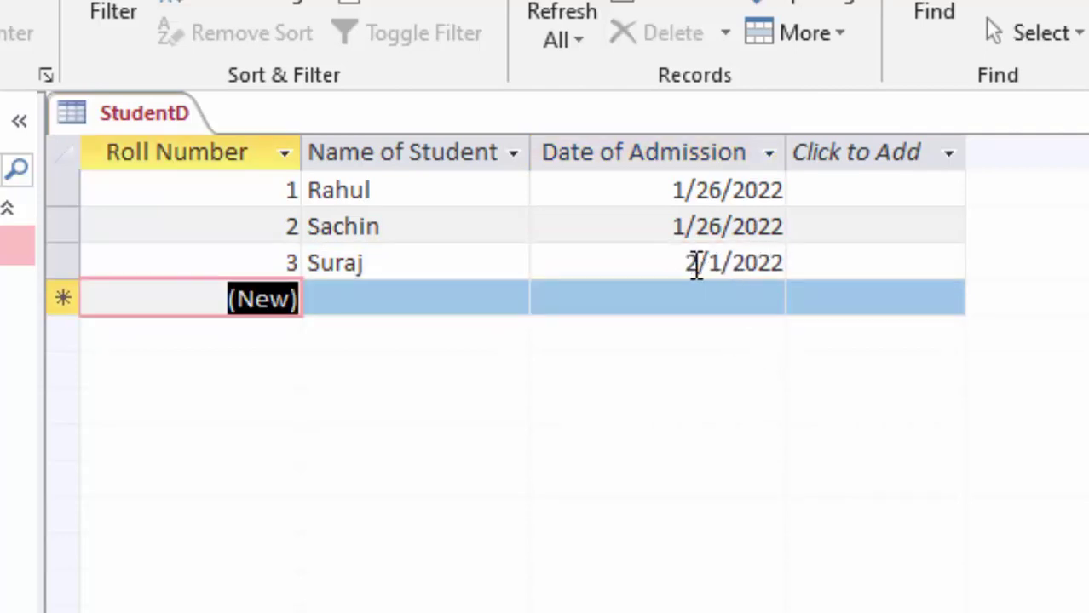
left_click(701, 264)
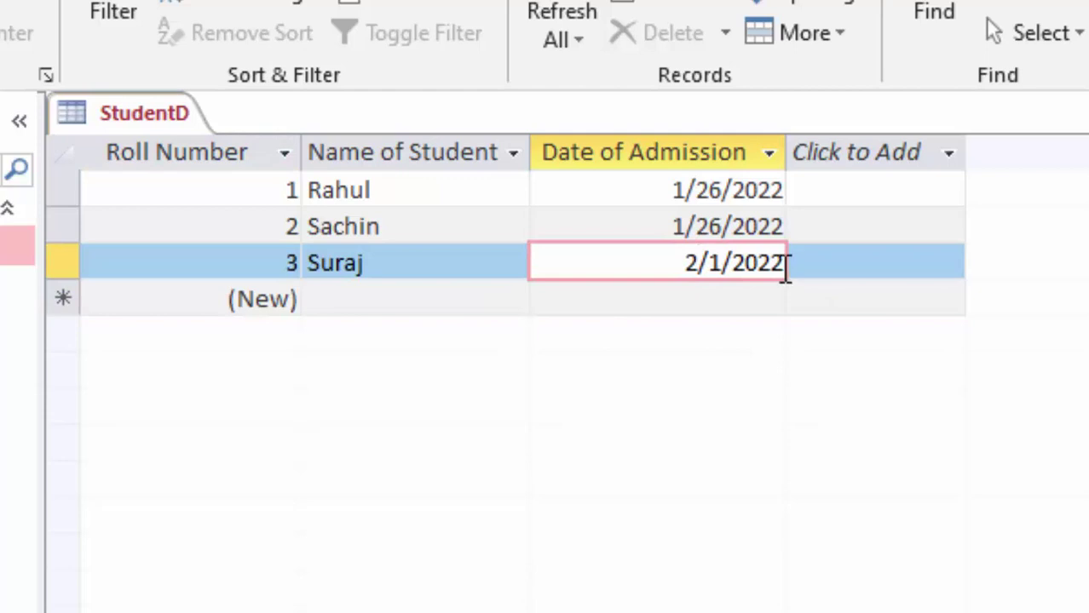